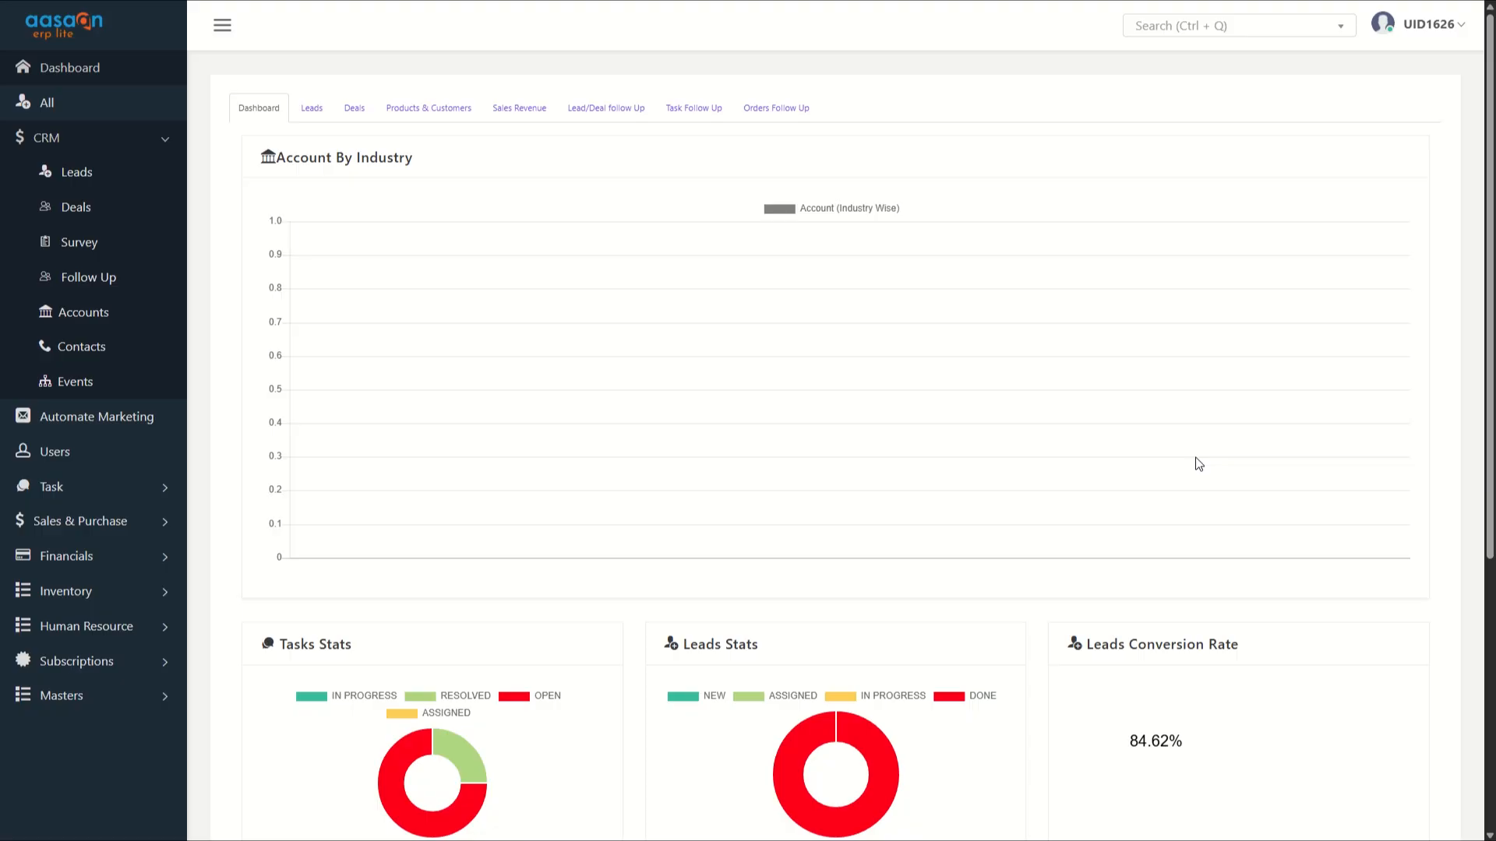
Open the Custom Fields - Account list and review its existing entry
{"action": "left_click", "coordinate": [117, 695]}
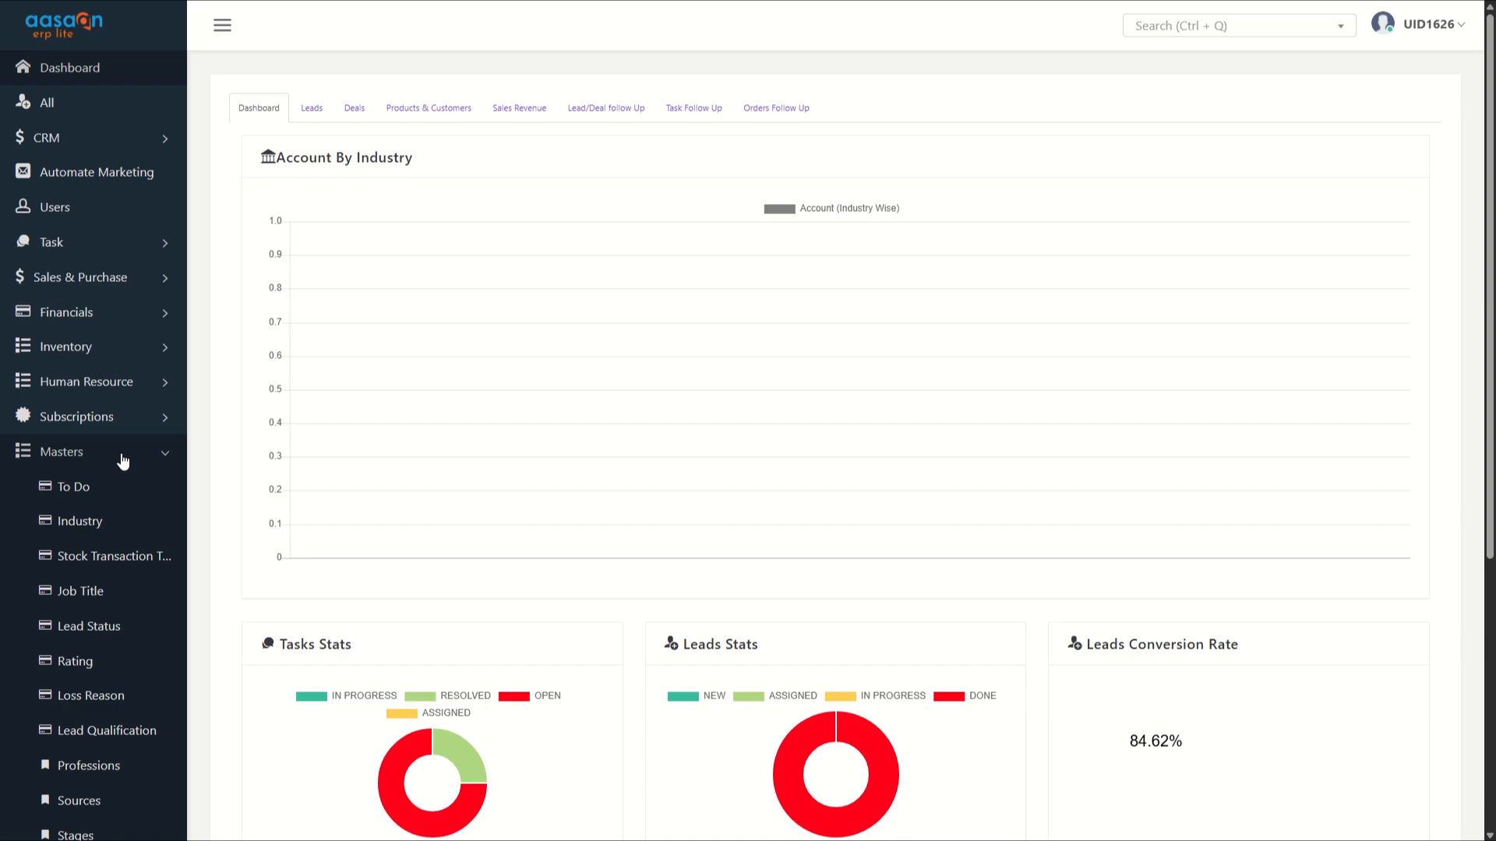
{"action": "left_click", "coordinate": [122, 461]}
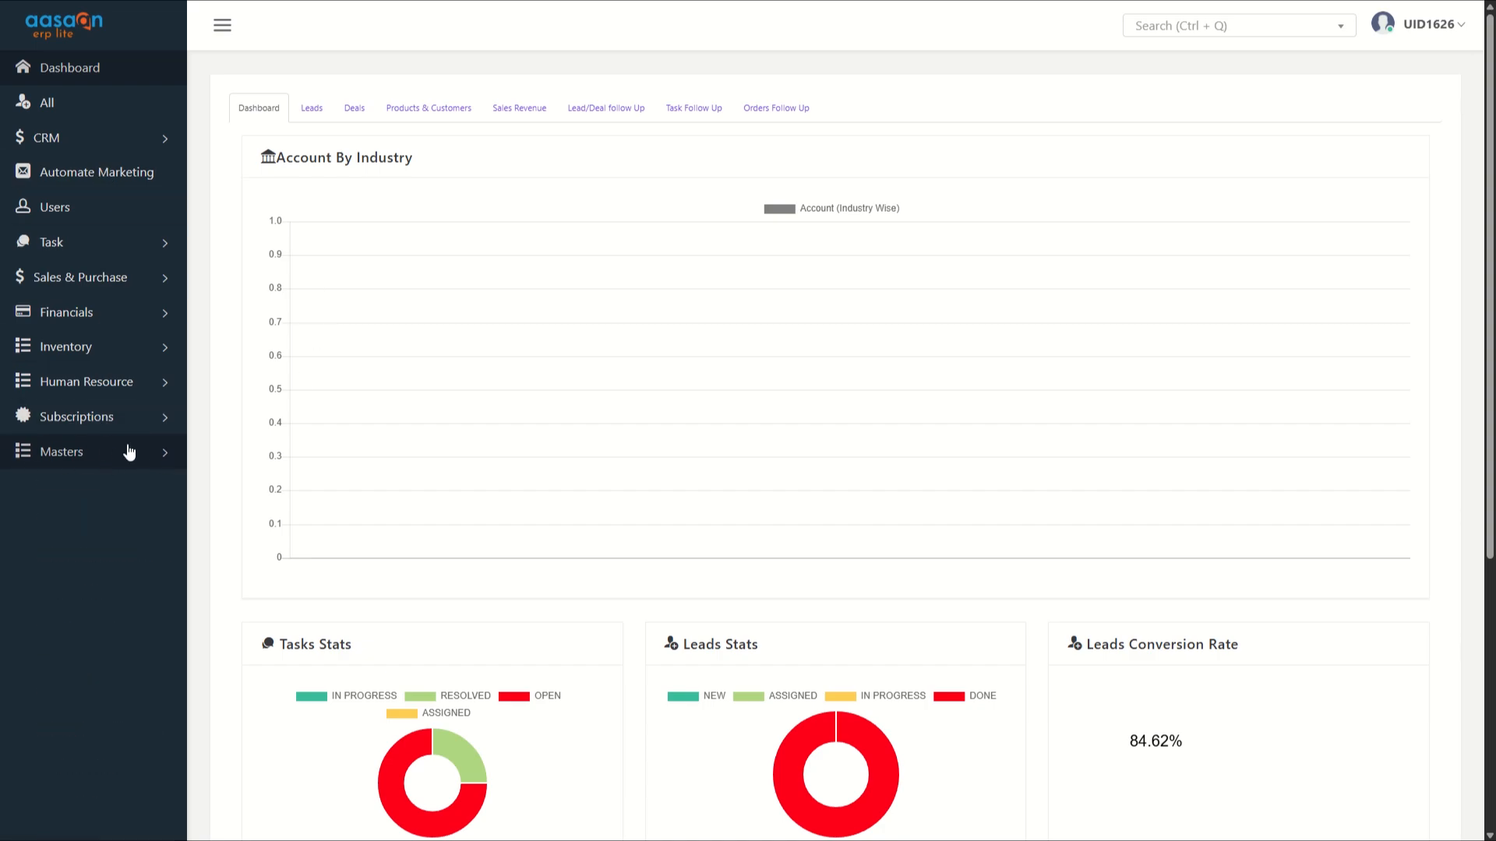
{"action": "left_click", "coordinate": [121, 457]}
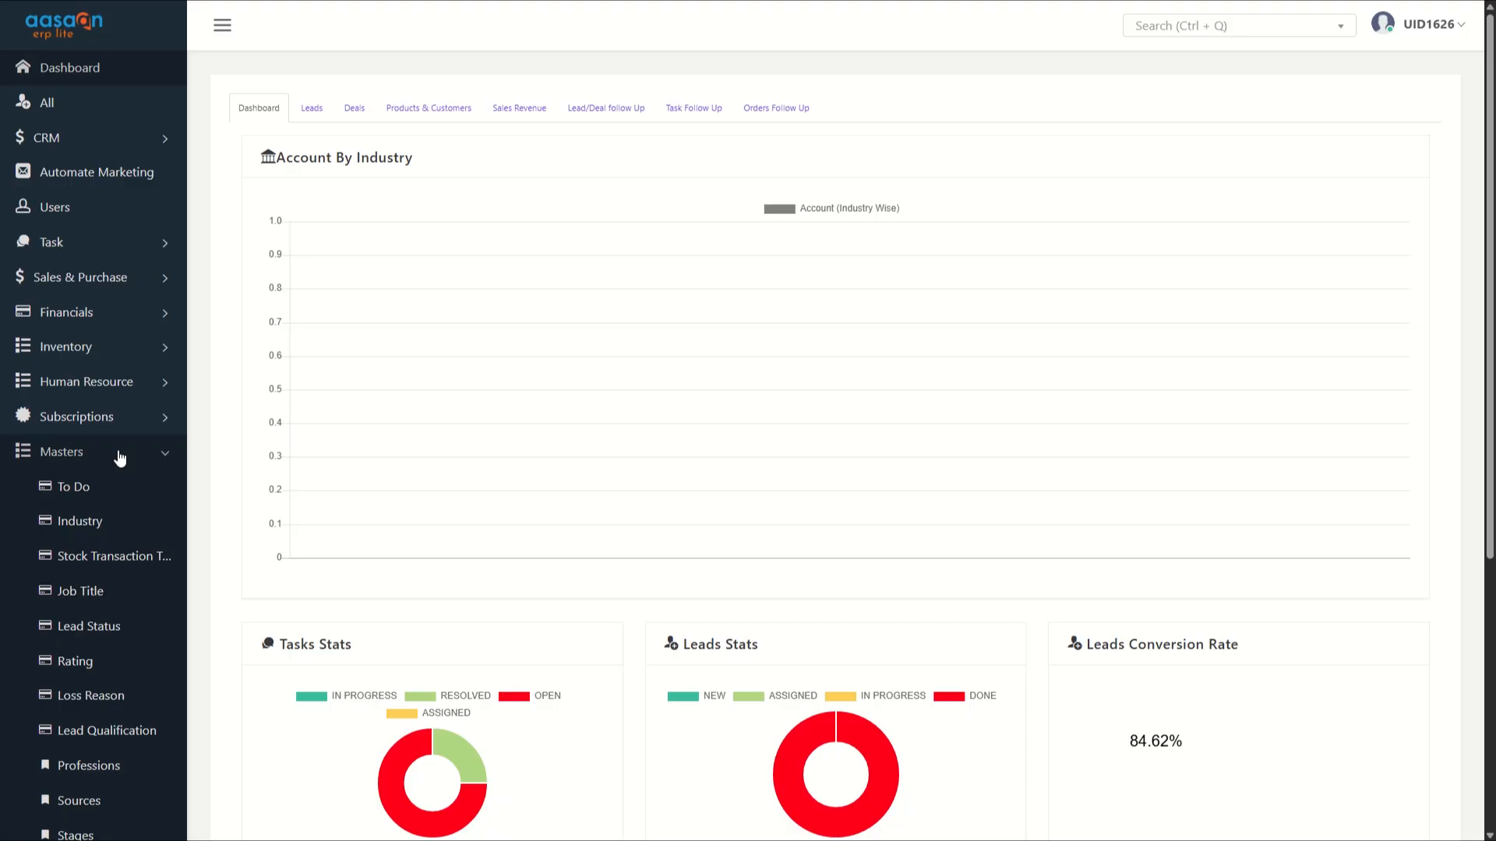
{"action": "scroll", "coordinate": [117, 467], "scroll_direction": "down", "scroll_amount": 2}
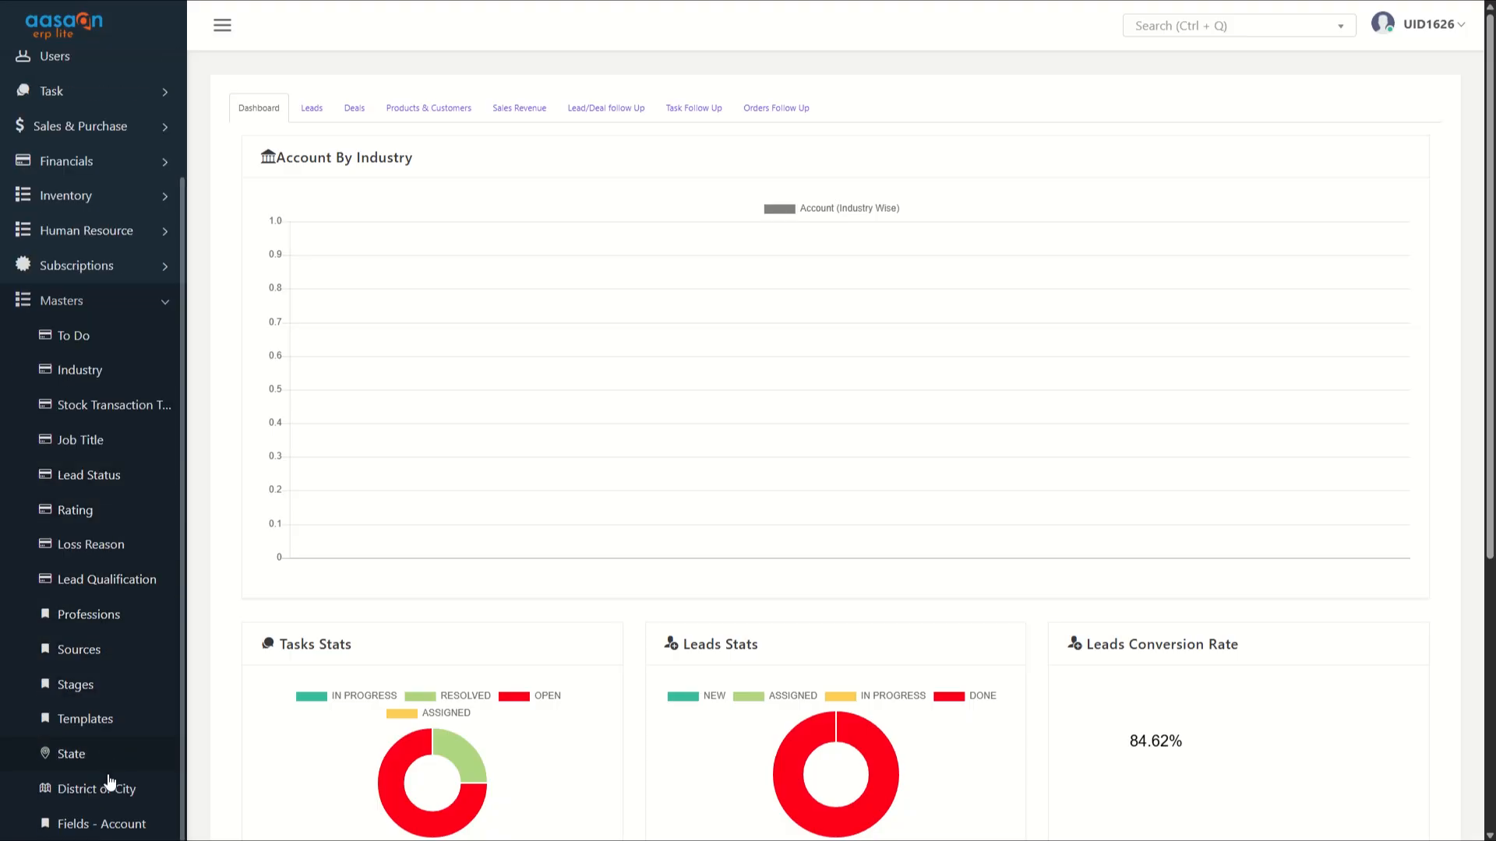
{"action": "left_click", "coordinate": [109, 826]}
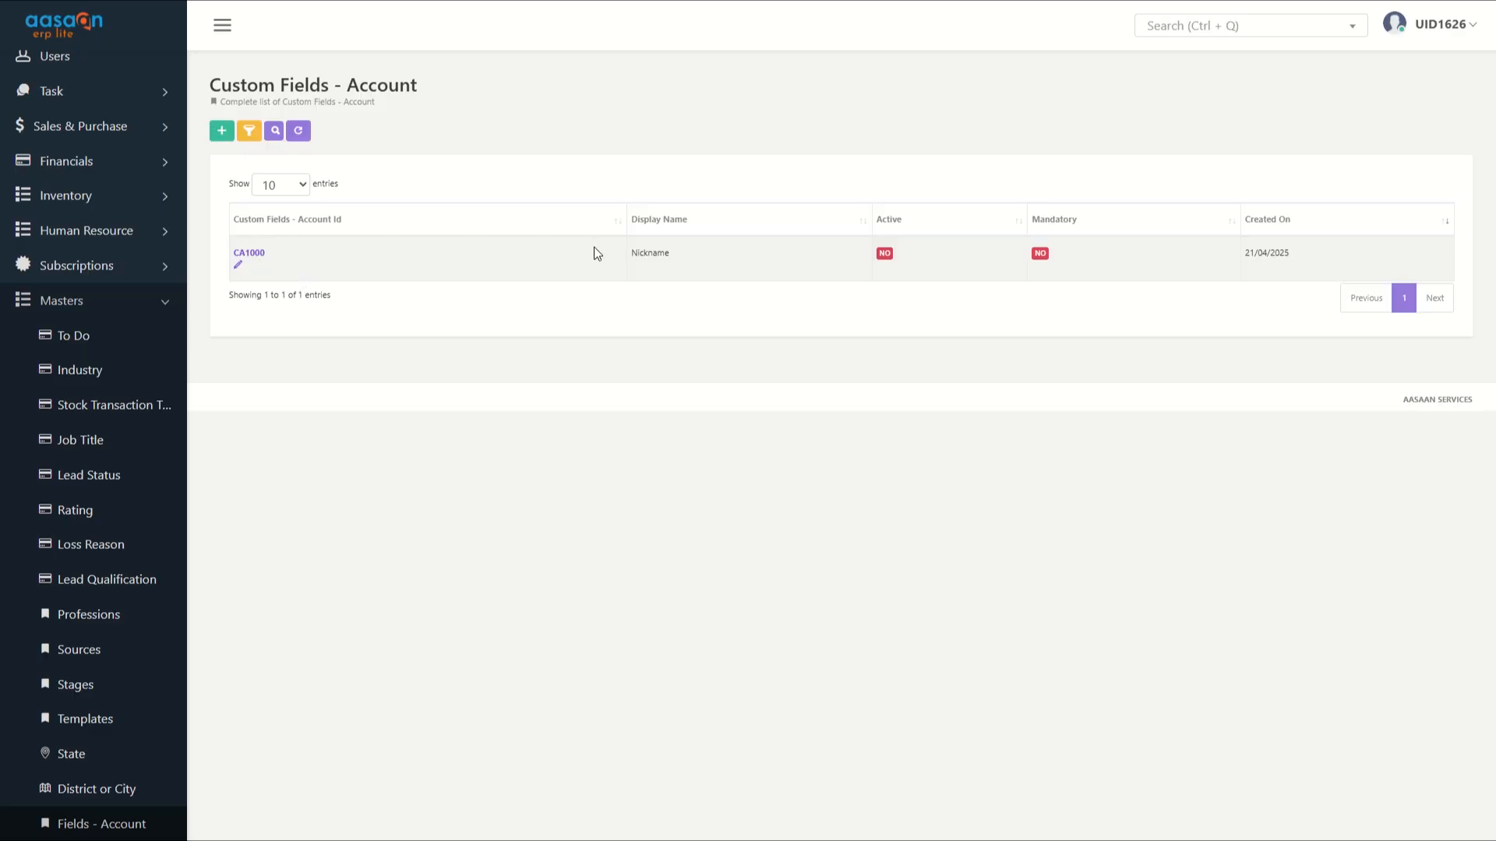
{"action": "left_click_drag", "start_coordinate": [595, 247], "coordinate": [725, 261]}
{"action": "left_click", "coordinate": [621, 350]}
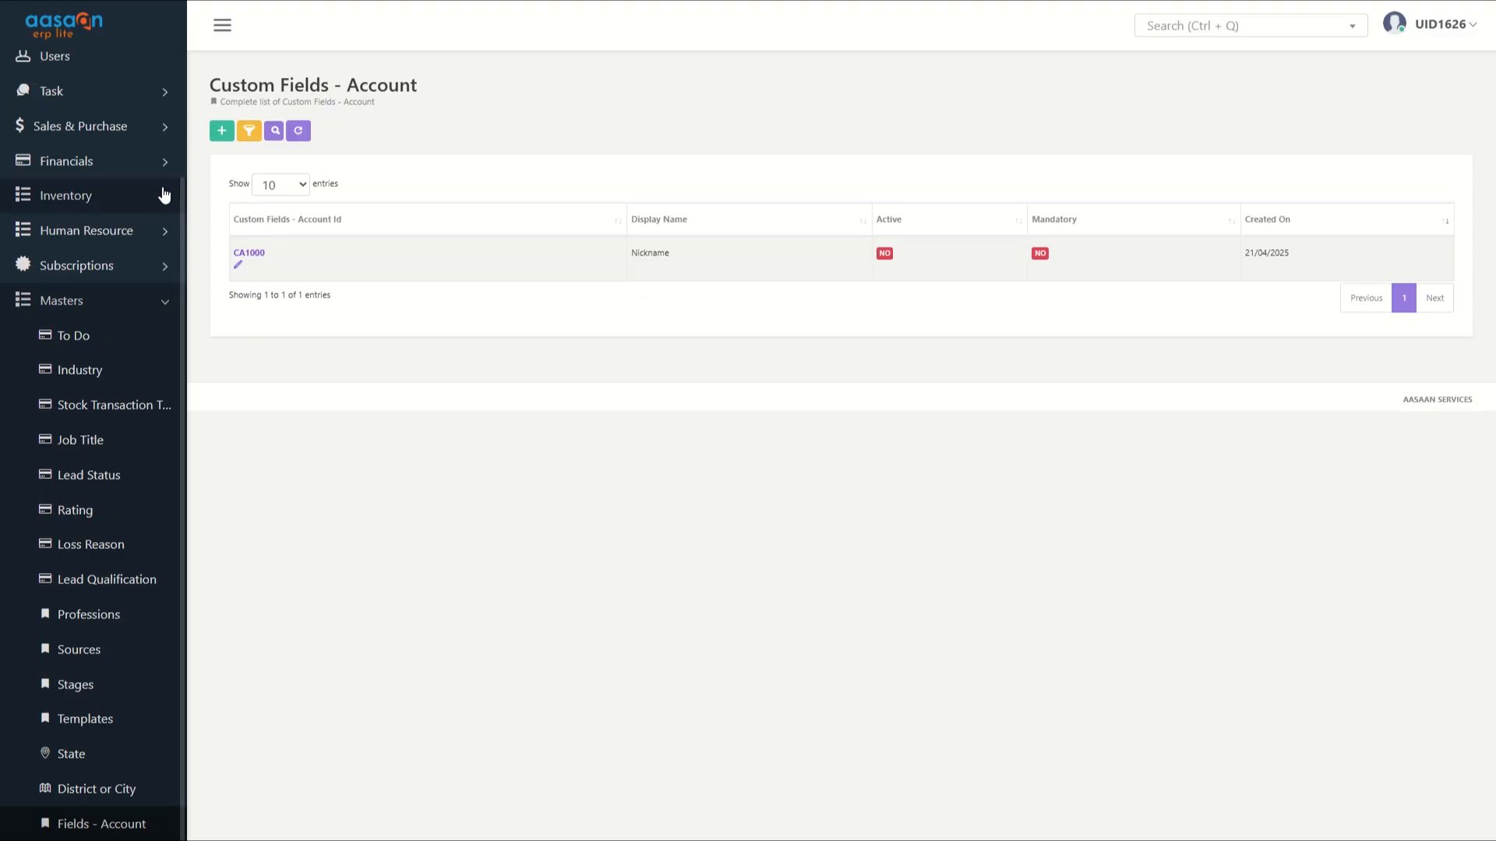
Open a blank CRM account form and examine its standard fields, including the billing and shipping address sections
{"action": "scroll", "coordinate": [160, 193], "scroll_direction": "up", "scroll_amount": 3}
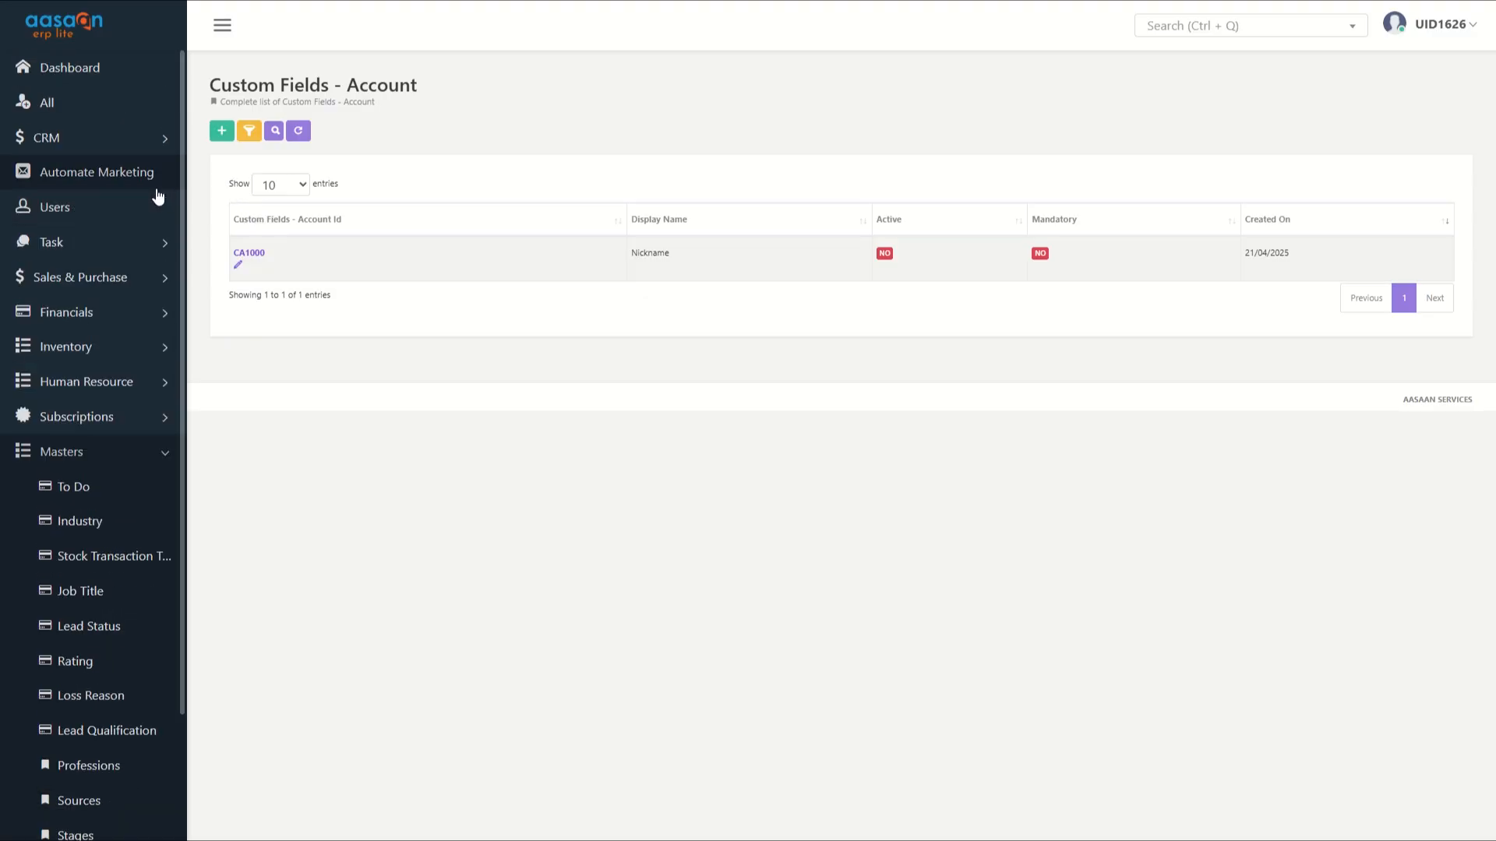
{"action": "left_click", "coordinate": [137, 142]}
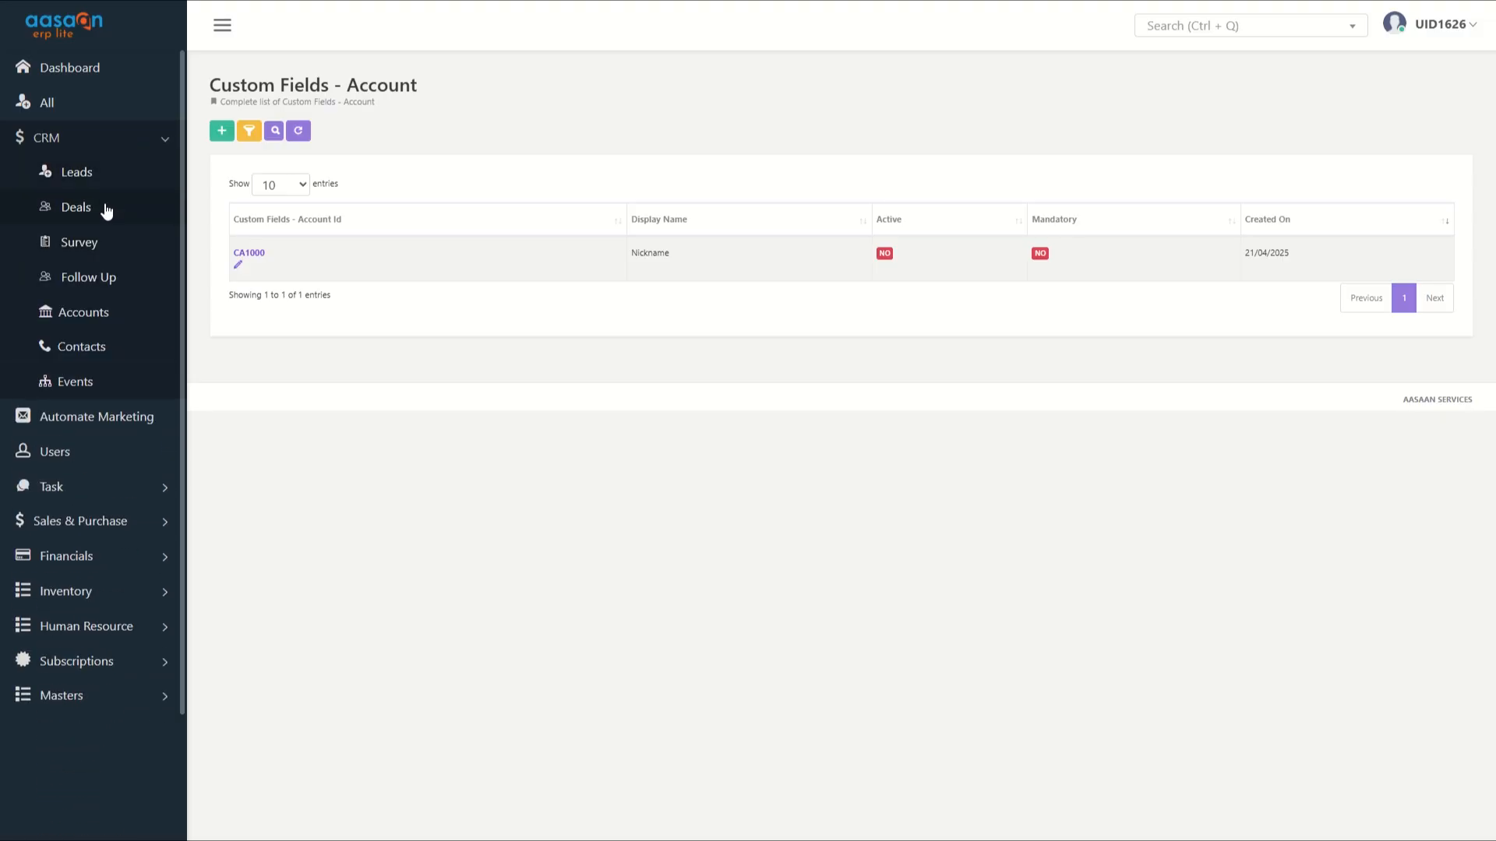
{"action": "left_click", "coordinate": [110, 312]}
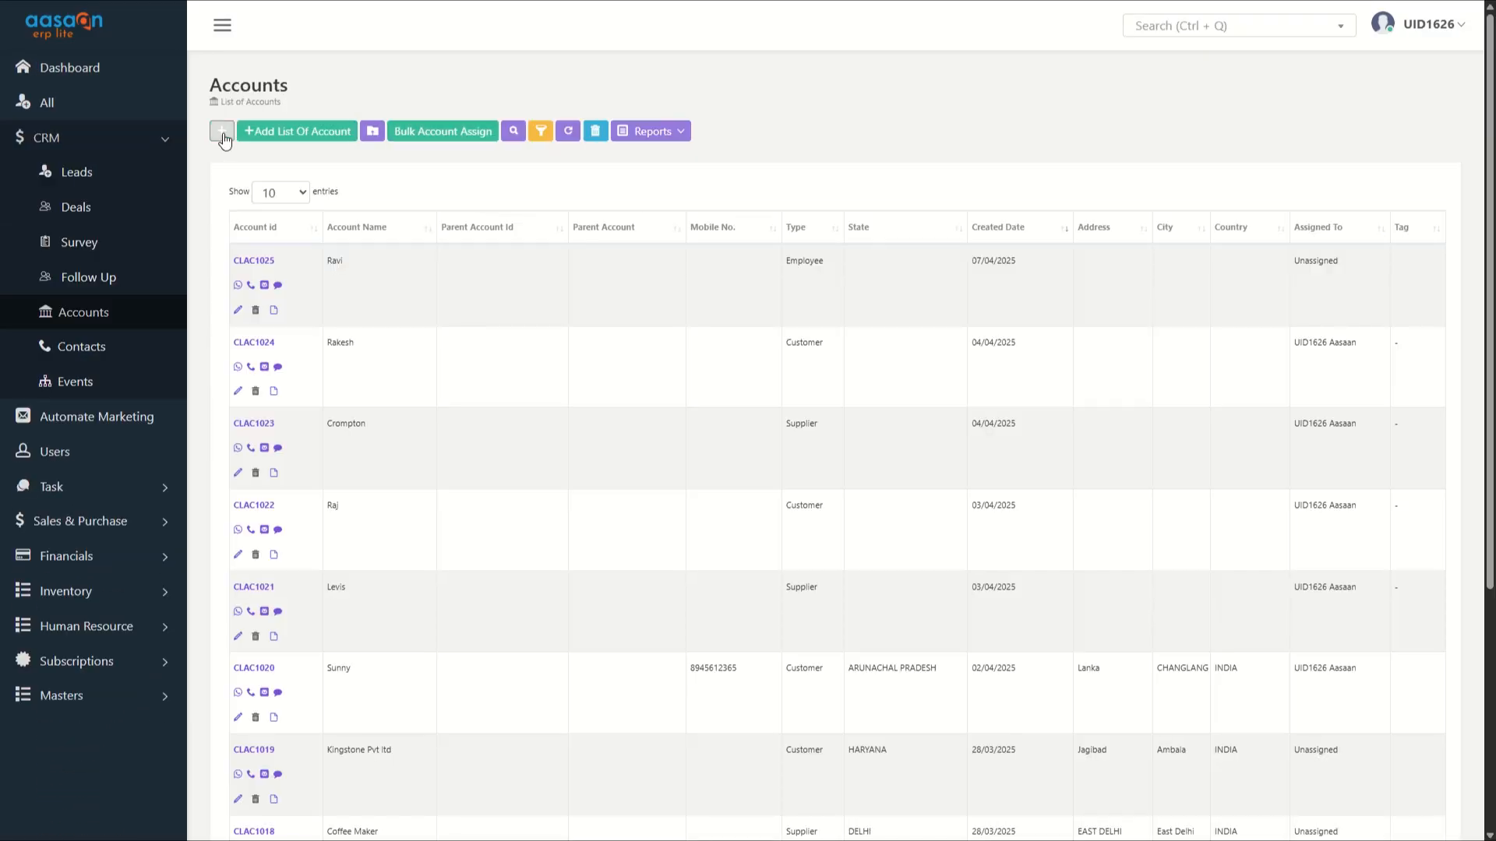
{"action": "left_click", "coordinate": [222, 131]}
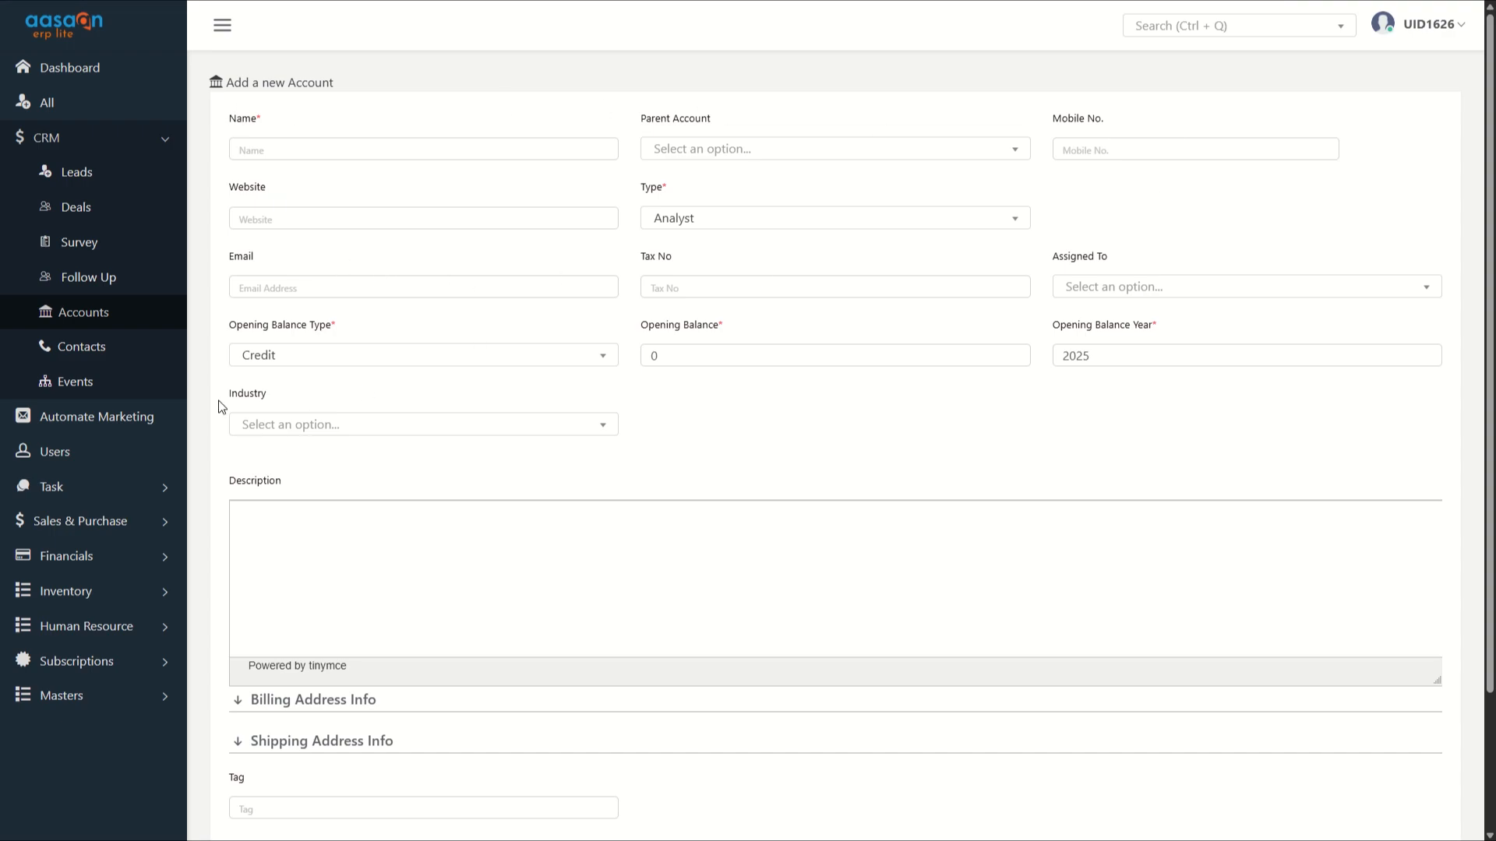
{"action": "left_click", "coordinate": [246, 394]}
{"action": "left_click", "coordinate": [791, 440]}
{"action": "scroll", "coordinate": [528, 561], "scroll_direction": "down", "scroll_amount": 2}
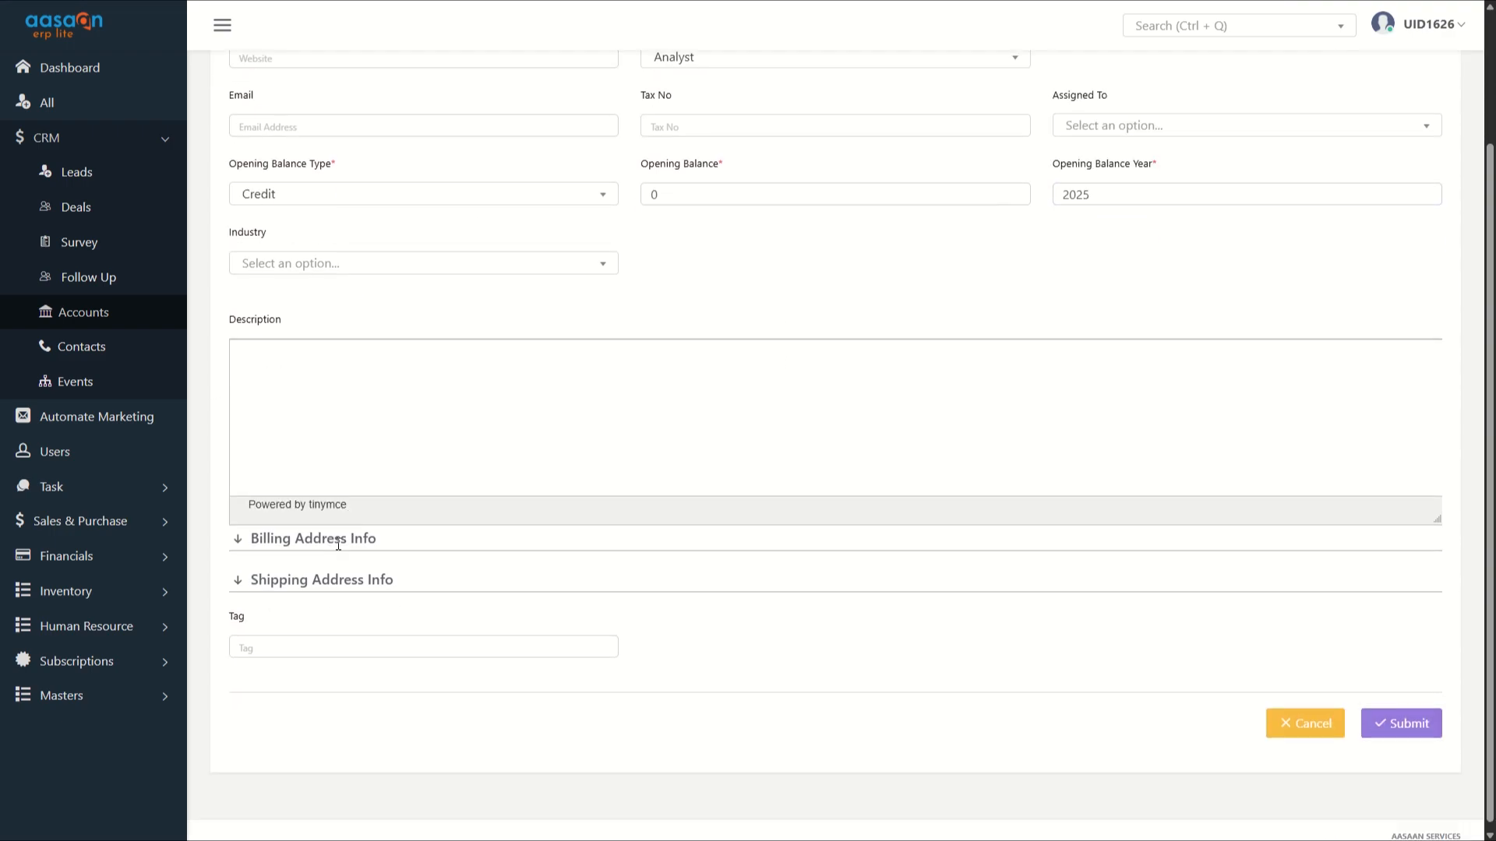
{"action": "left_click", "coordinate": [257, 532]}
{"action": "left_click", "coordinate": [261, 712]}
{"action": "scroll", "coordinate": [364, 615], "scroll_direction": "down", "scroll_amount": 3}
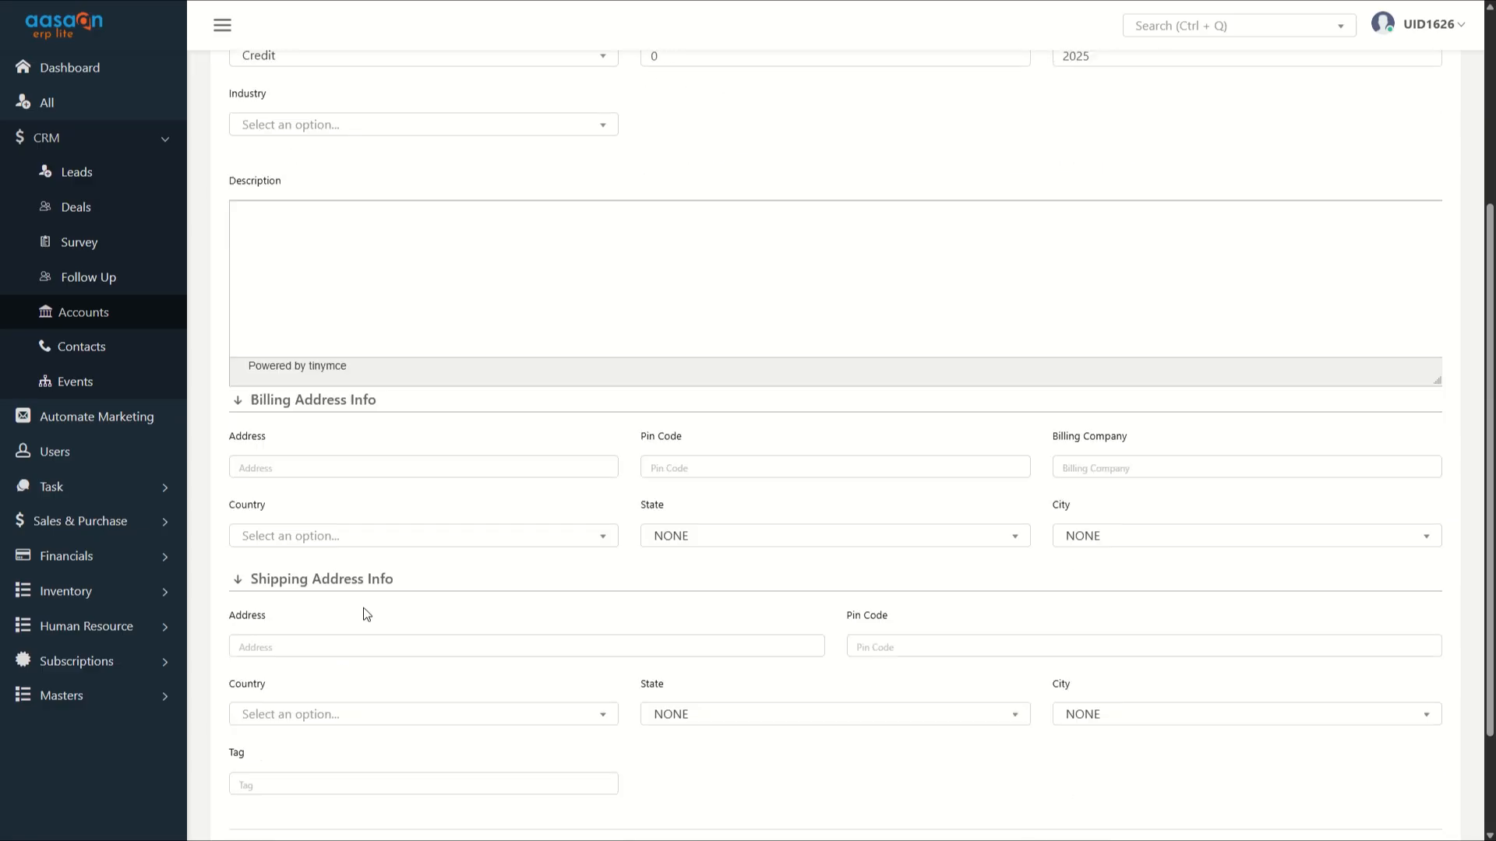
{"action": "scroll", "coordinate": [327, 628], "scroll_direction": "up", "scroll_amount": 5}
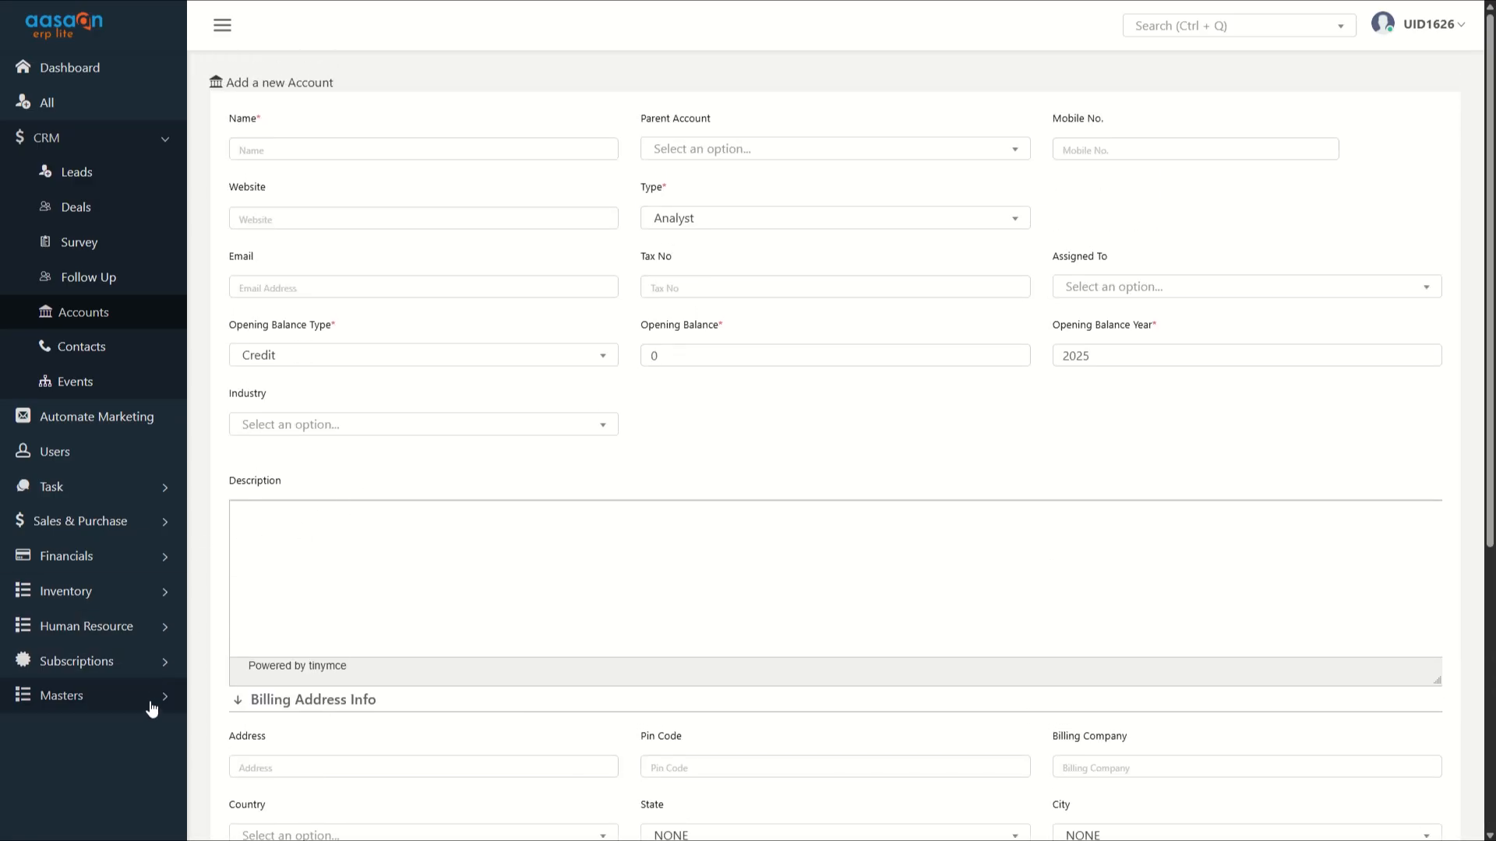
Create a custom account field with the display name Landline Number, Active set to Yes and Mandatory set to No
{"action": "left_click", "coordinate": [150, 698]}
{"action": "scroll", "coordinate": [133, 725], "scroll_direction": "down", "scroll_amount": 3}
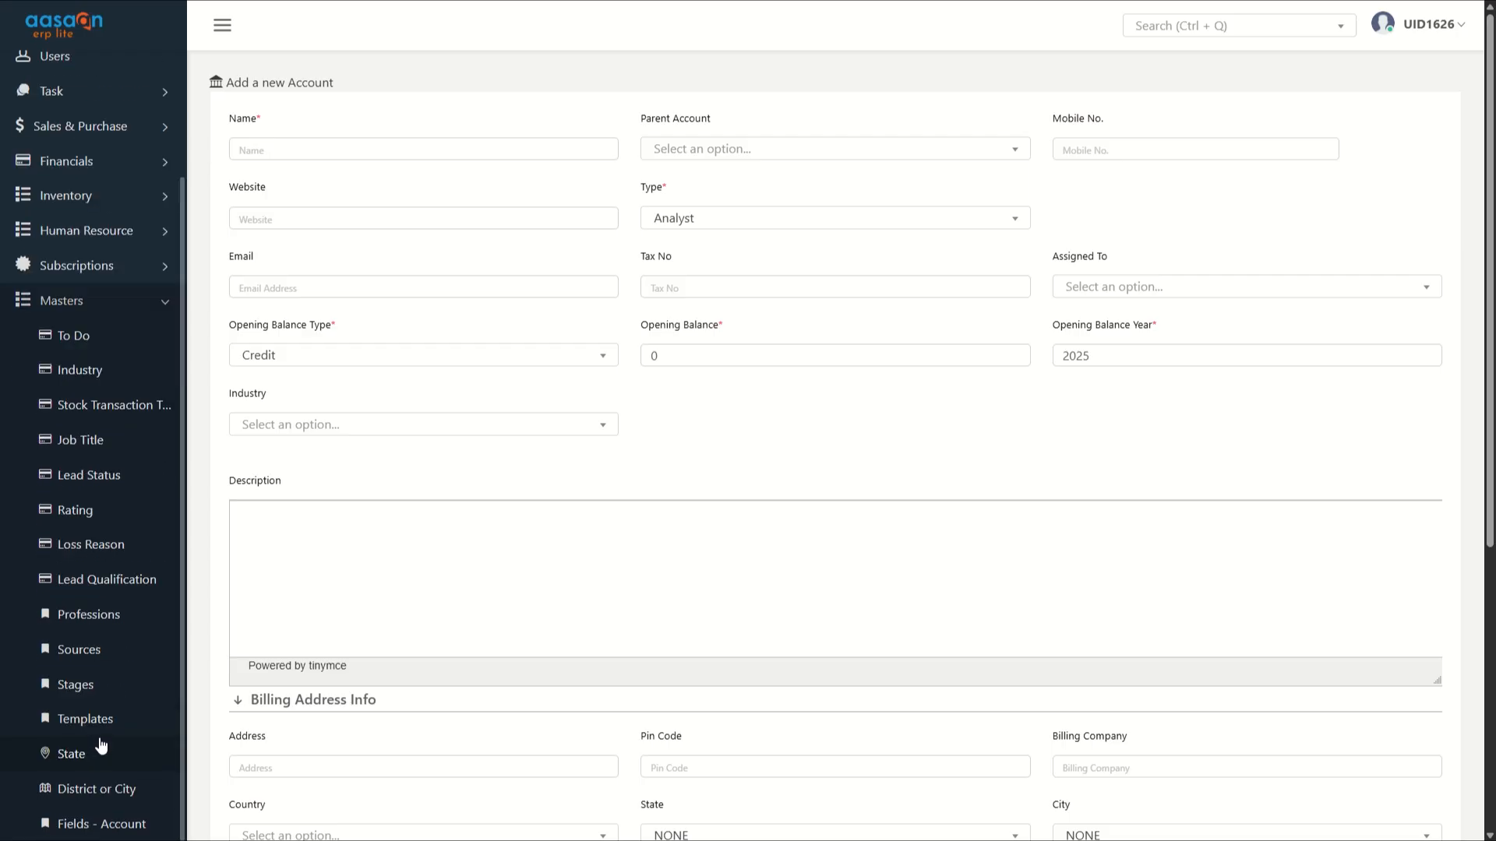
{"action": "left_click", "coordinate": [134, 820]}
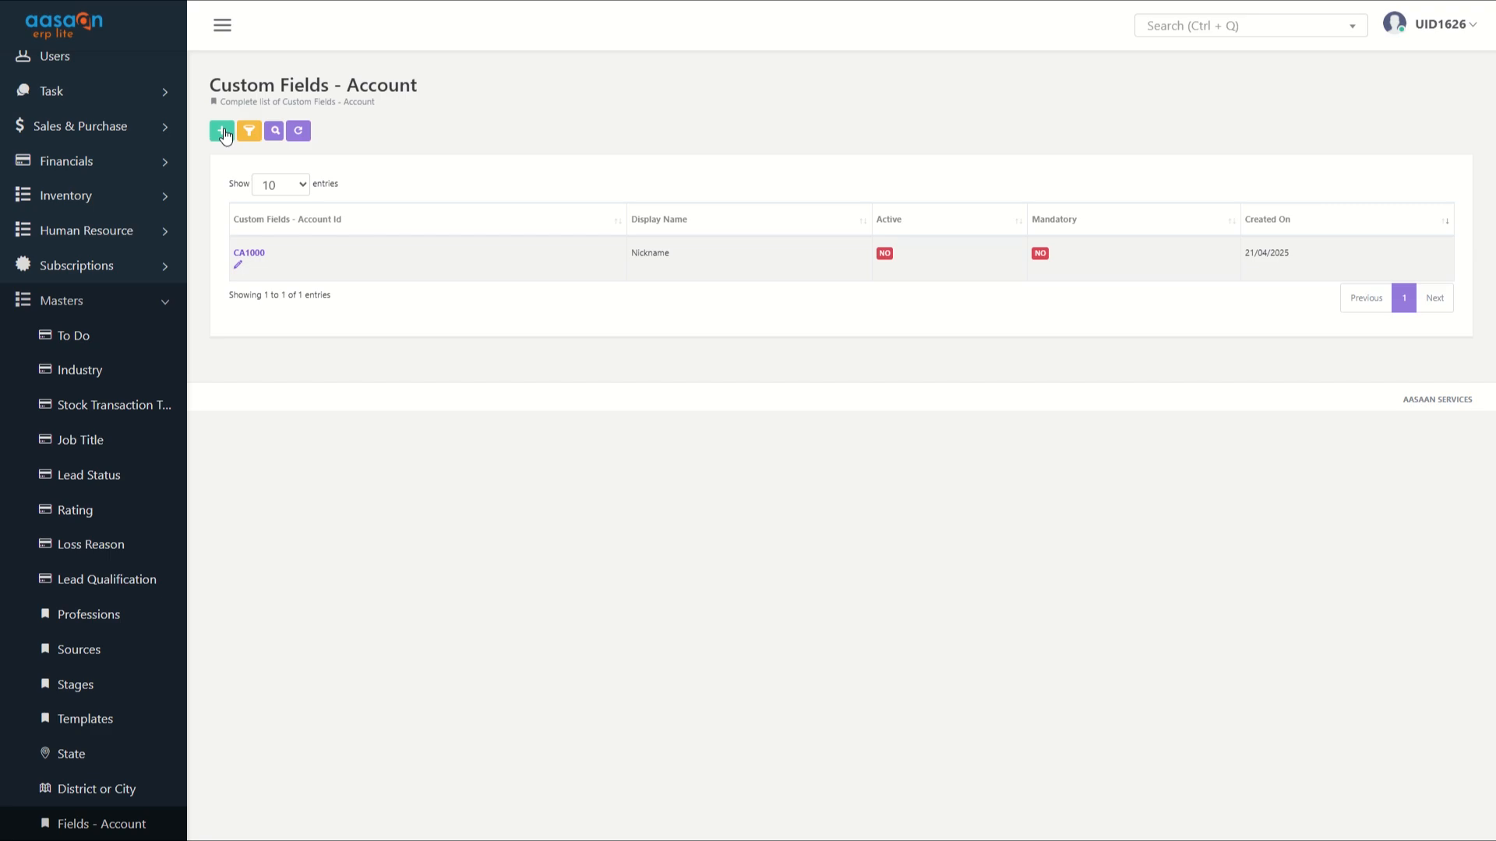
{"action": "left_click", "coordinate": [222, 132]}
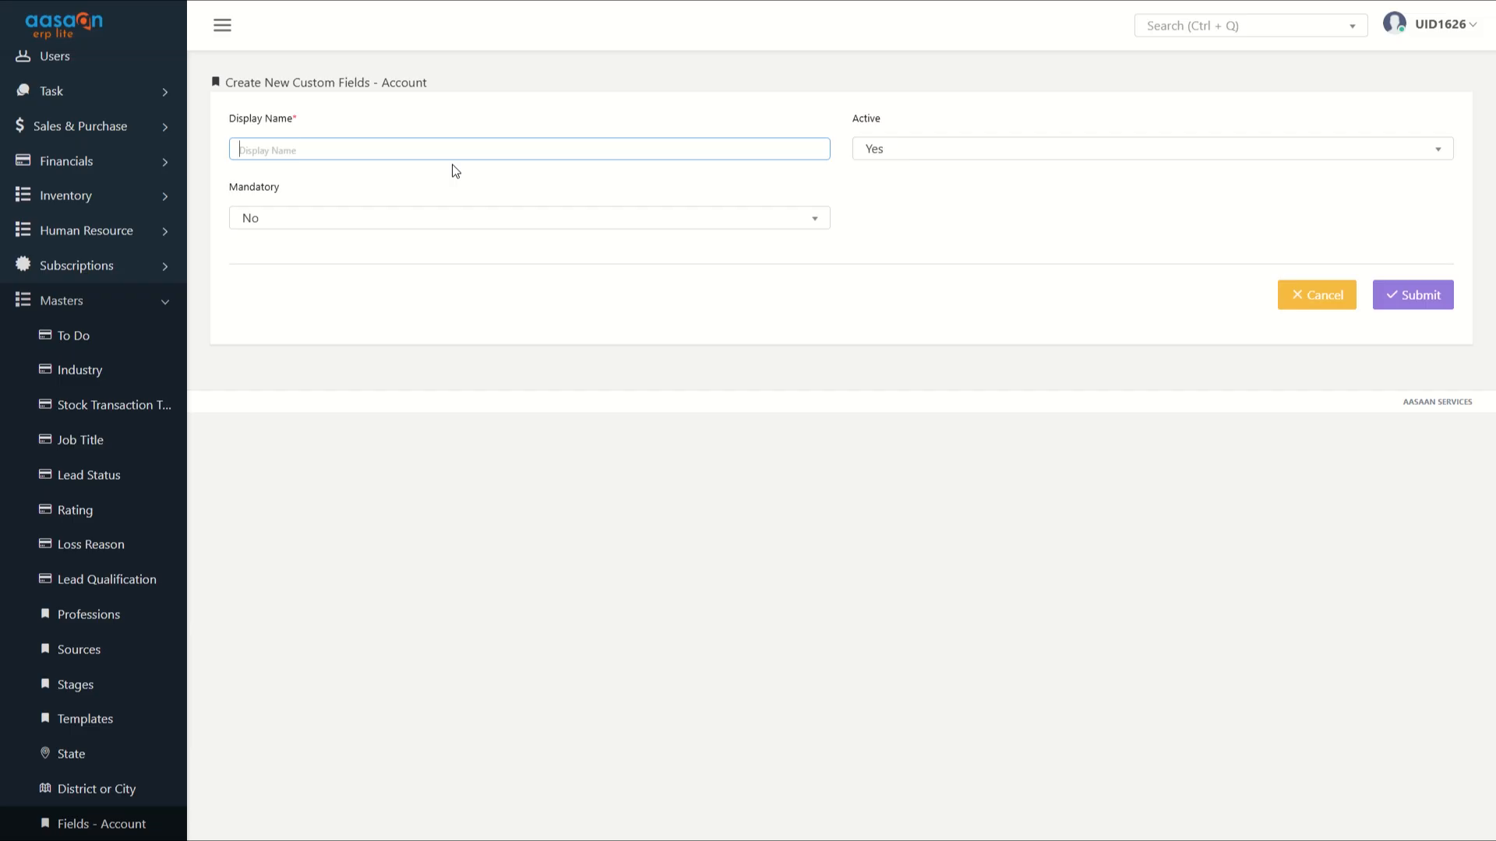
{"action": "type", "text": "Landline Number"}
{"action": "left_click", "coordinate": [897, 156]}
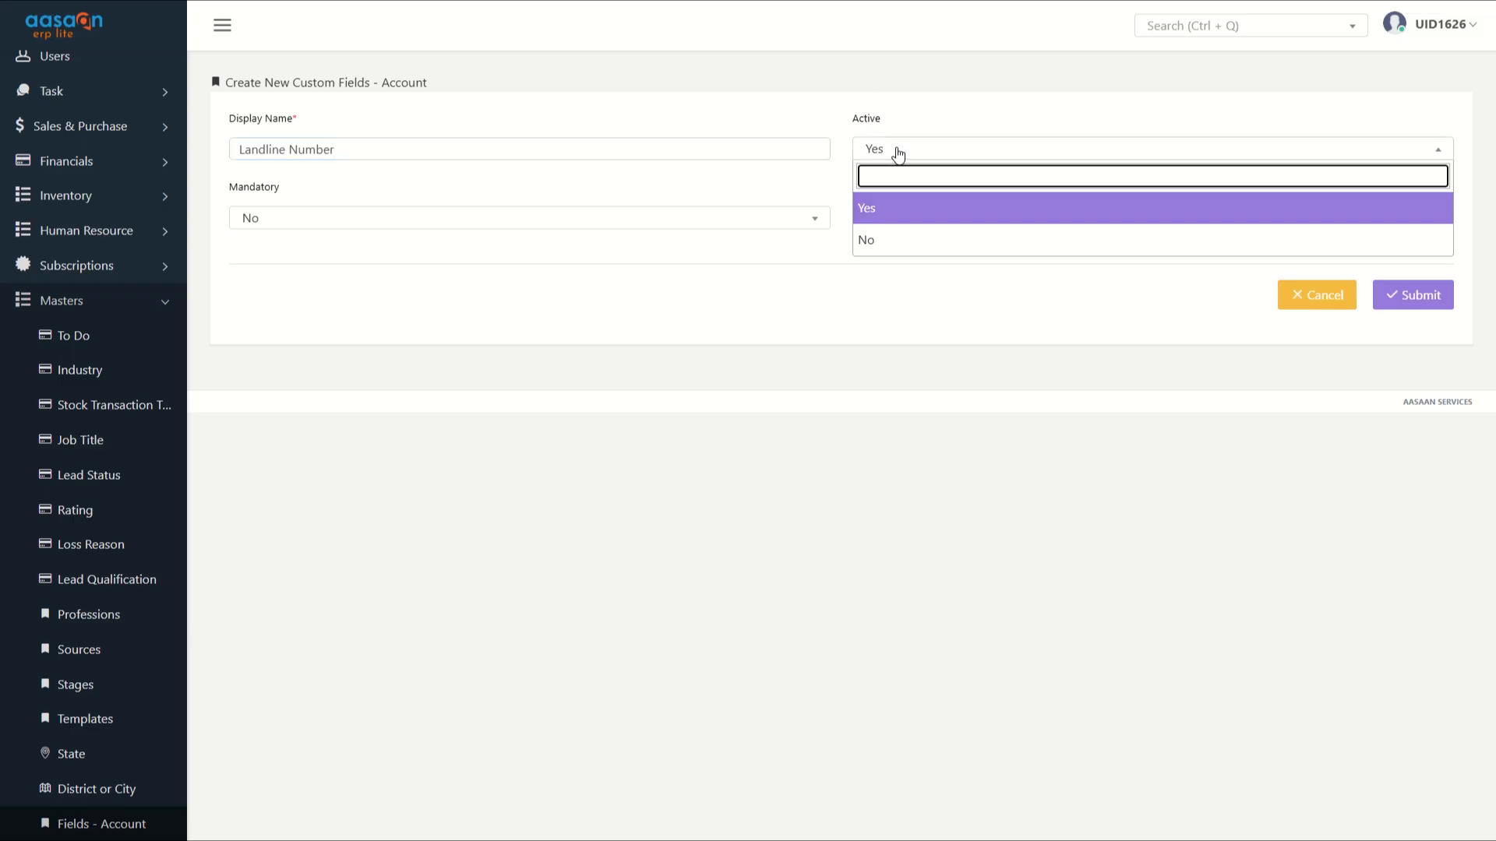
{"action": "left_click", "coordinate": [892, 156]}
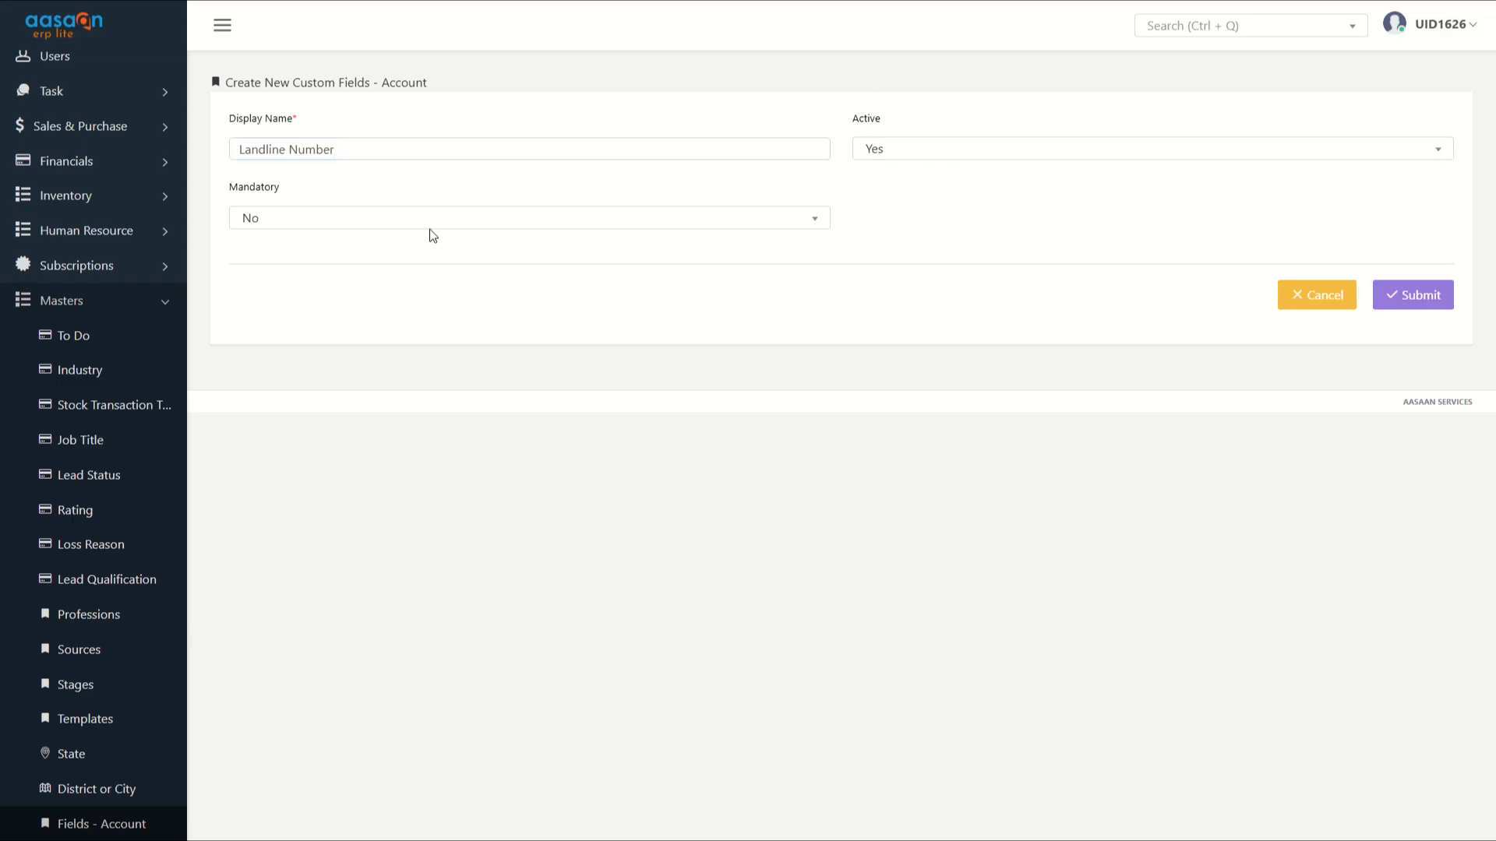
{"action": "left_click", "coordinate": [528, 226]}
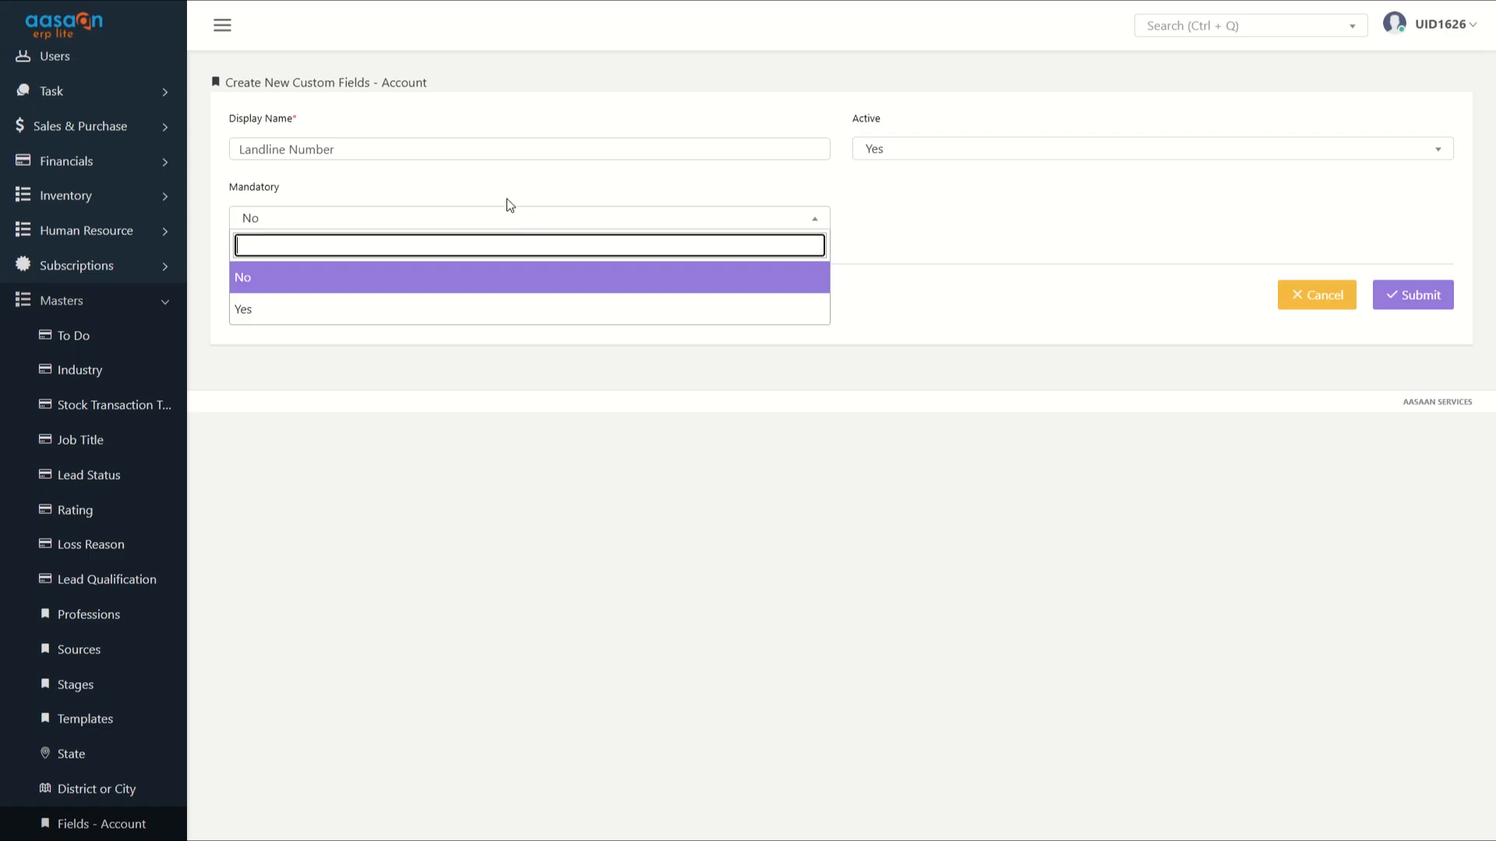
{"action": "left_click", "coordinate": [902, 286]}
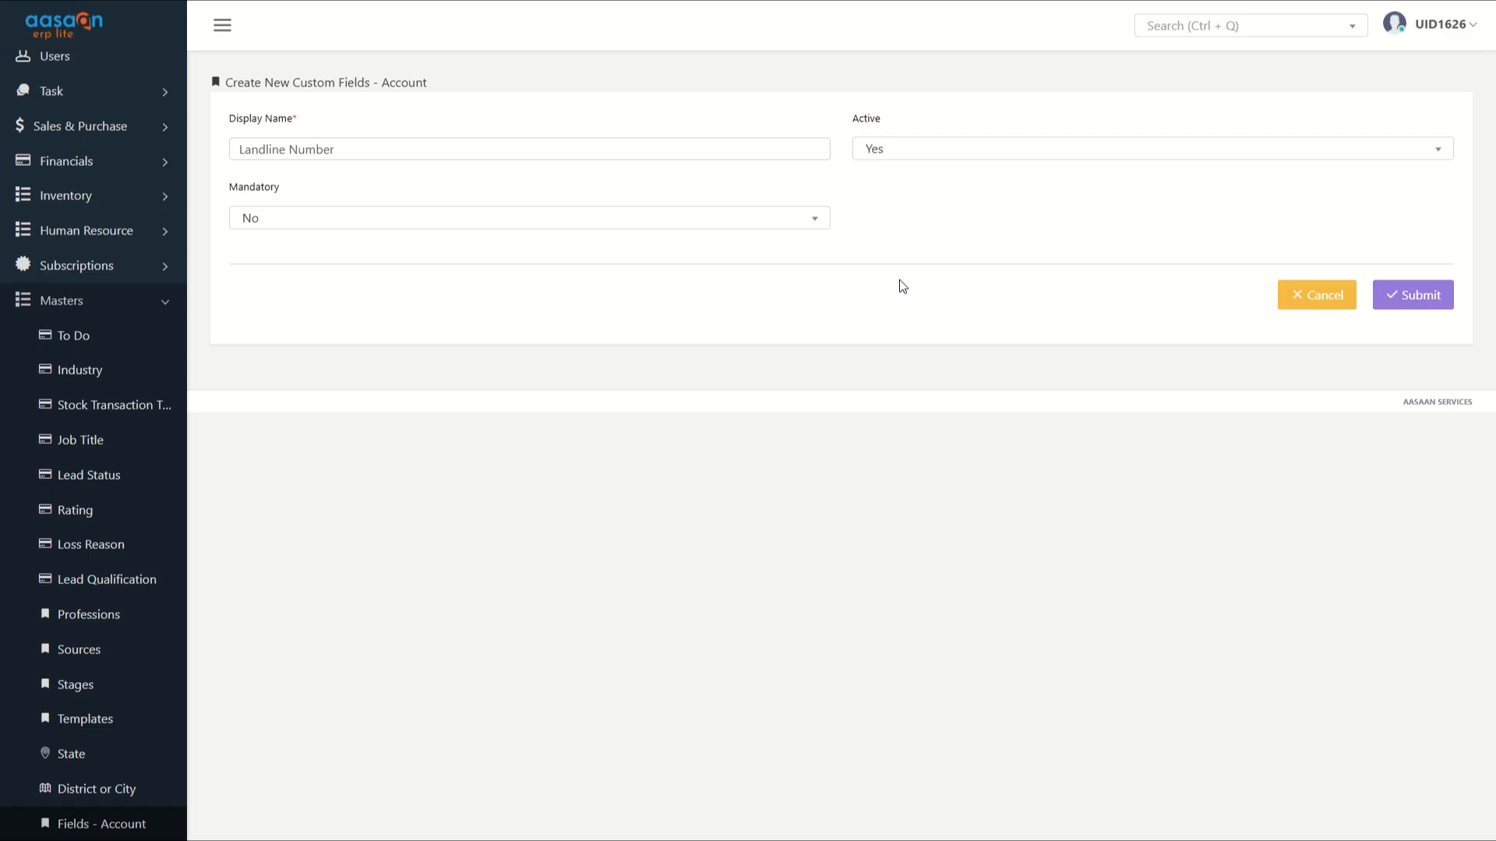
{"action": "left_click", "coordinate": [1434, 298]}
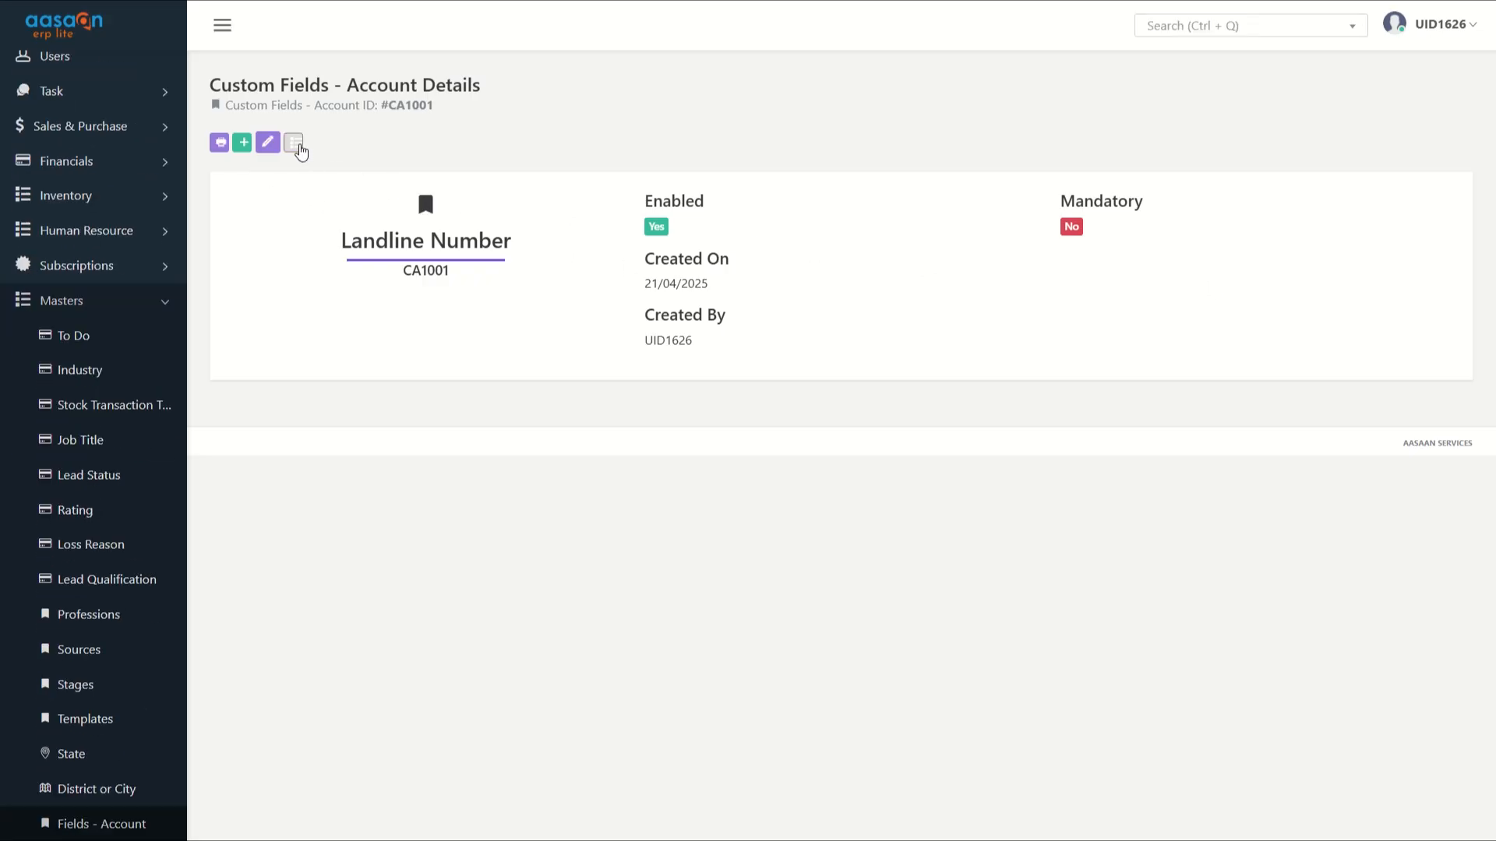
Return to the custom account fields list and check the Landline Number entry
{"action": "left_click", "coordinate": [294, 143]}
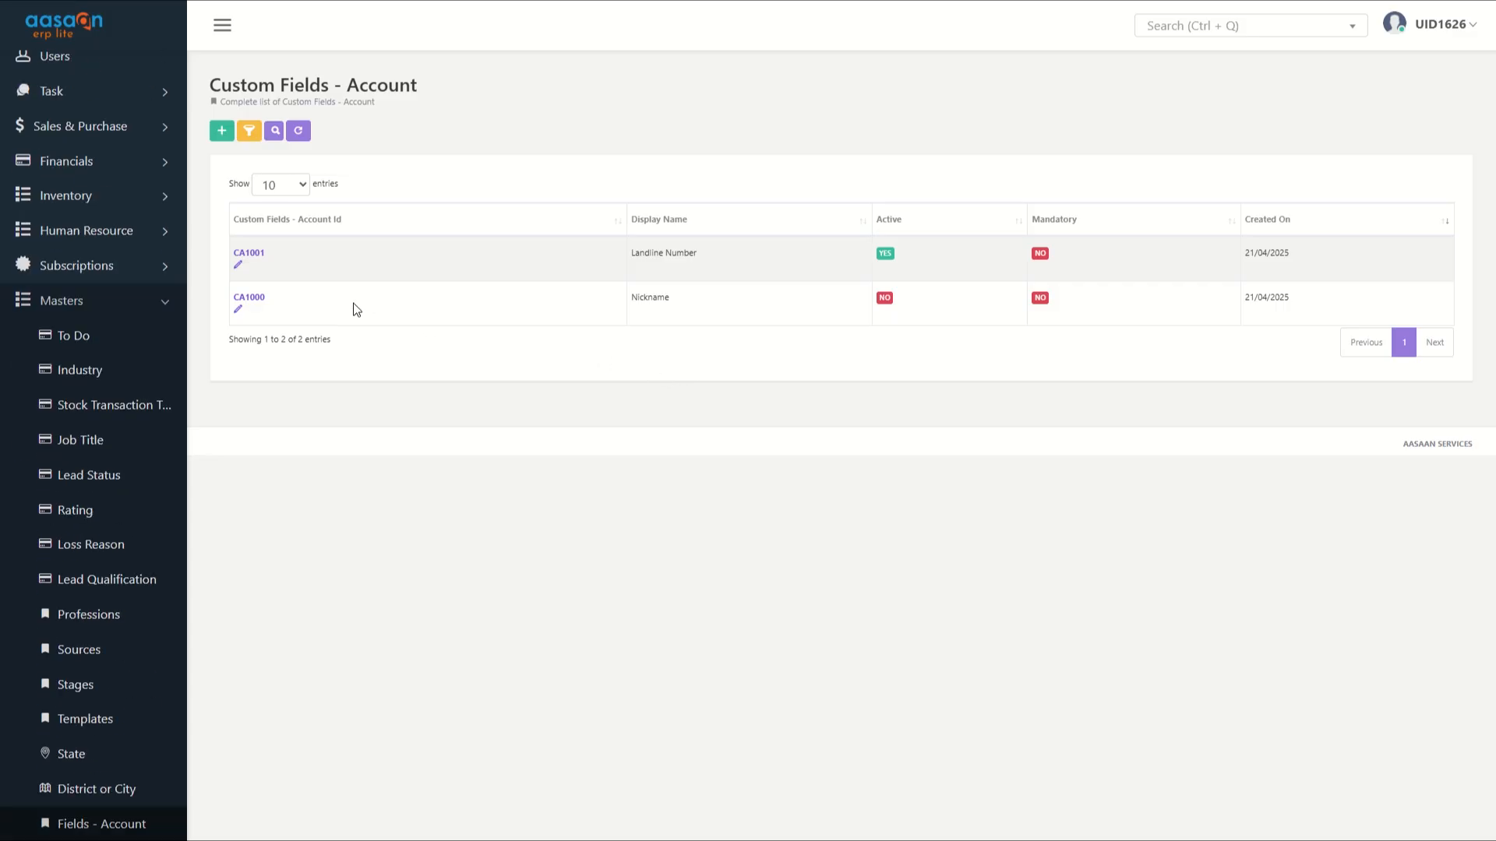
{"action": "triple_click", "coordinate": [645, 257]}
{"action": "left_click", "coordinate": [728, 253]}
Open a blank CRM account form and check it for the Landline Number custom field
{"action": "scroll", "coordinate": [104, 277], "scroll_direction": "up", "scroll_amount": 3}
{"action": "left_click", "coordinate": [104, 141]}
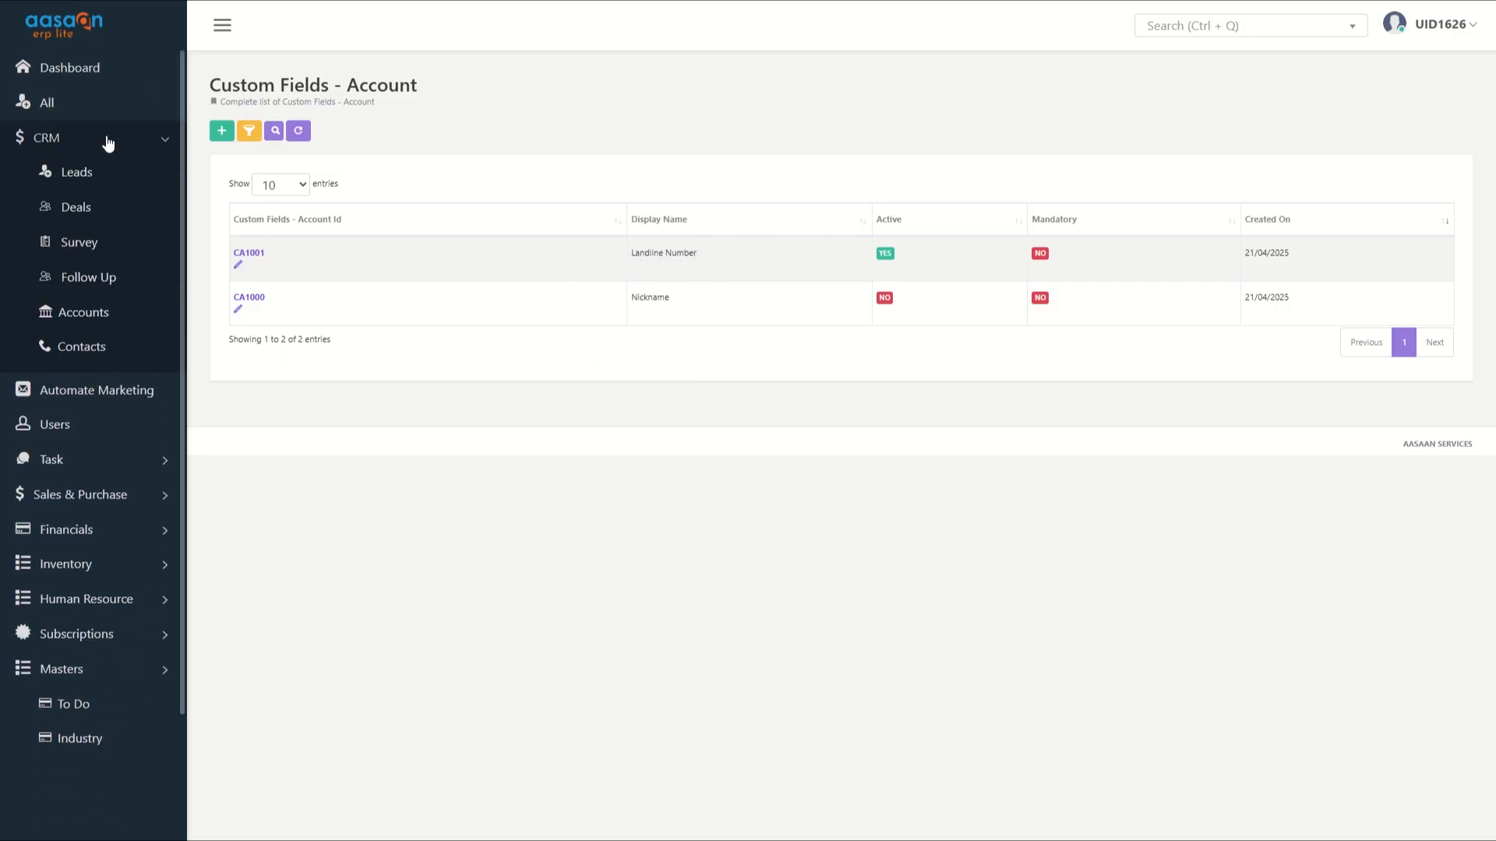
{"action": "left_click", "coordinate": [104, 316]}
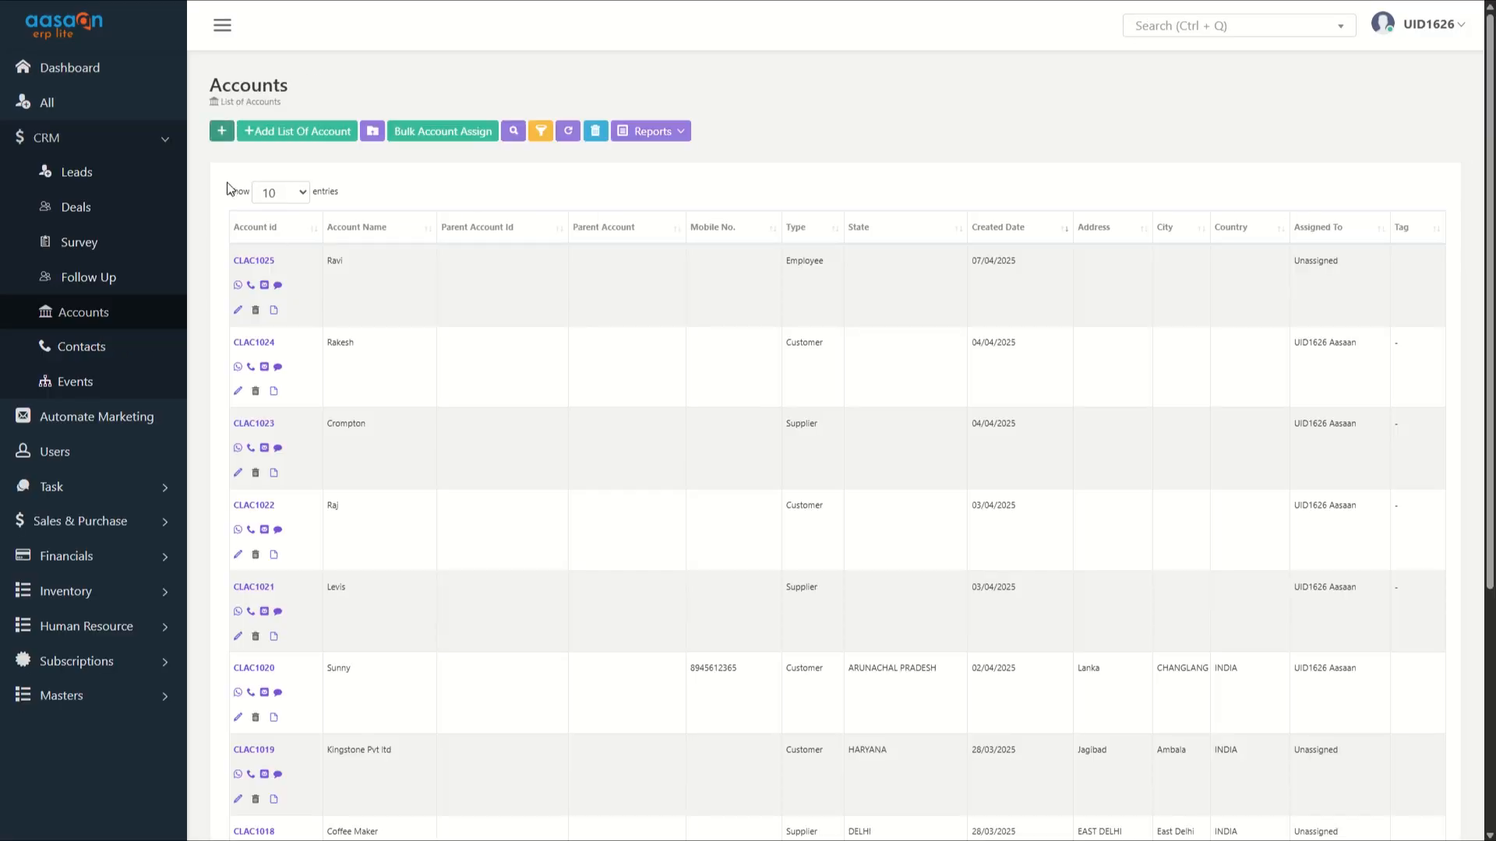
{"action": "left_click", "coordinate": [221, 131]}
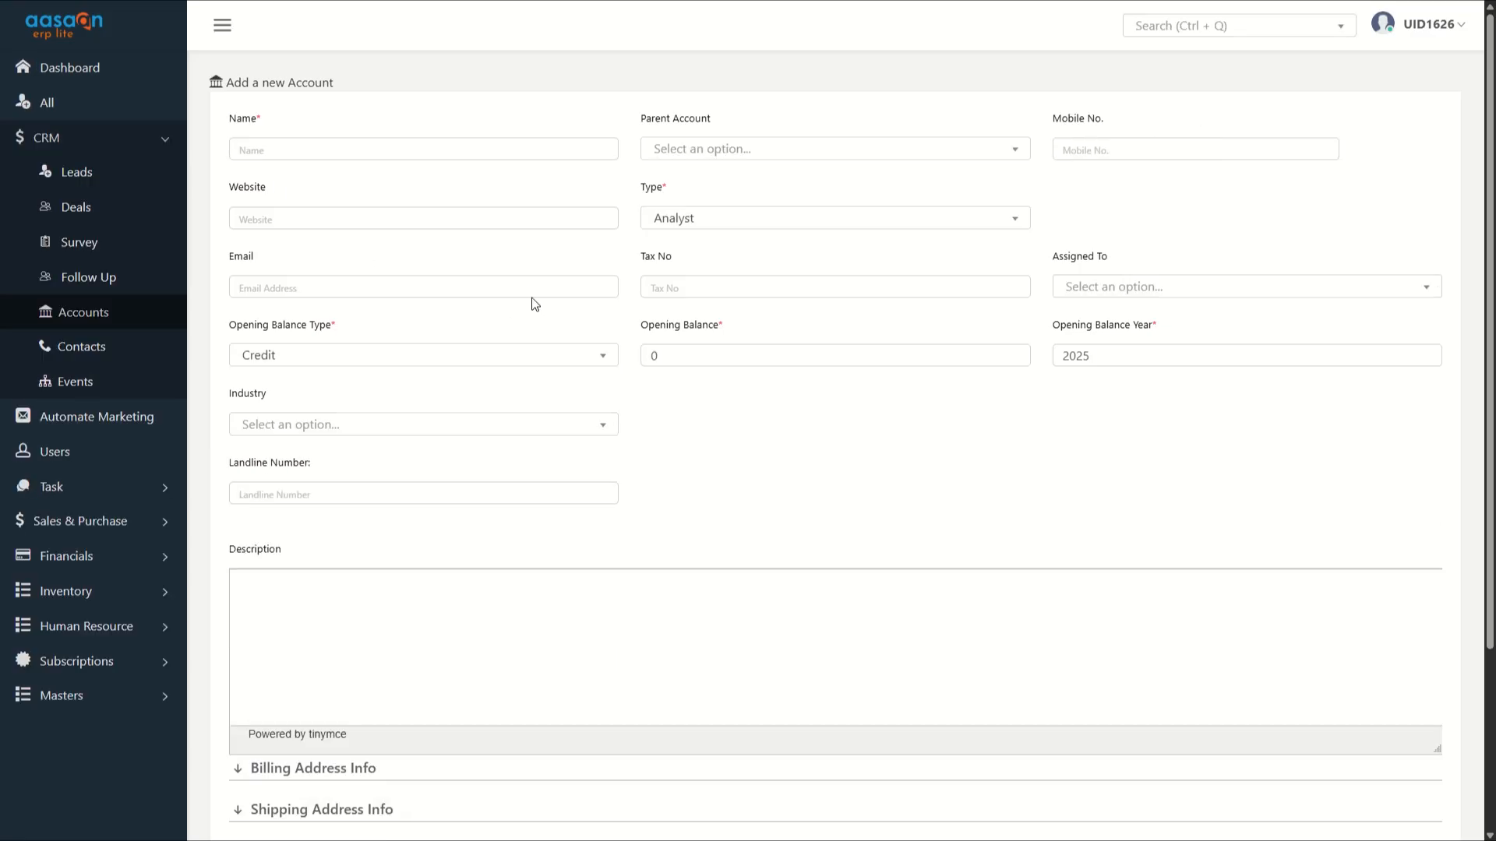
{"action": "left_click_drag", "start_coordinate": [229, 460], "coordinate": [354, 467]}
{"action": "left_click", "coordinate": [158, 696]}
{"action": "scroll", "coordinate": [124, 728], "scroll_direction": "down", "scroll_amount": 4}
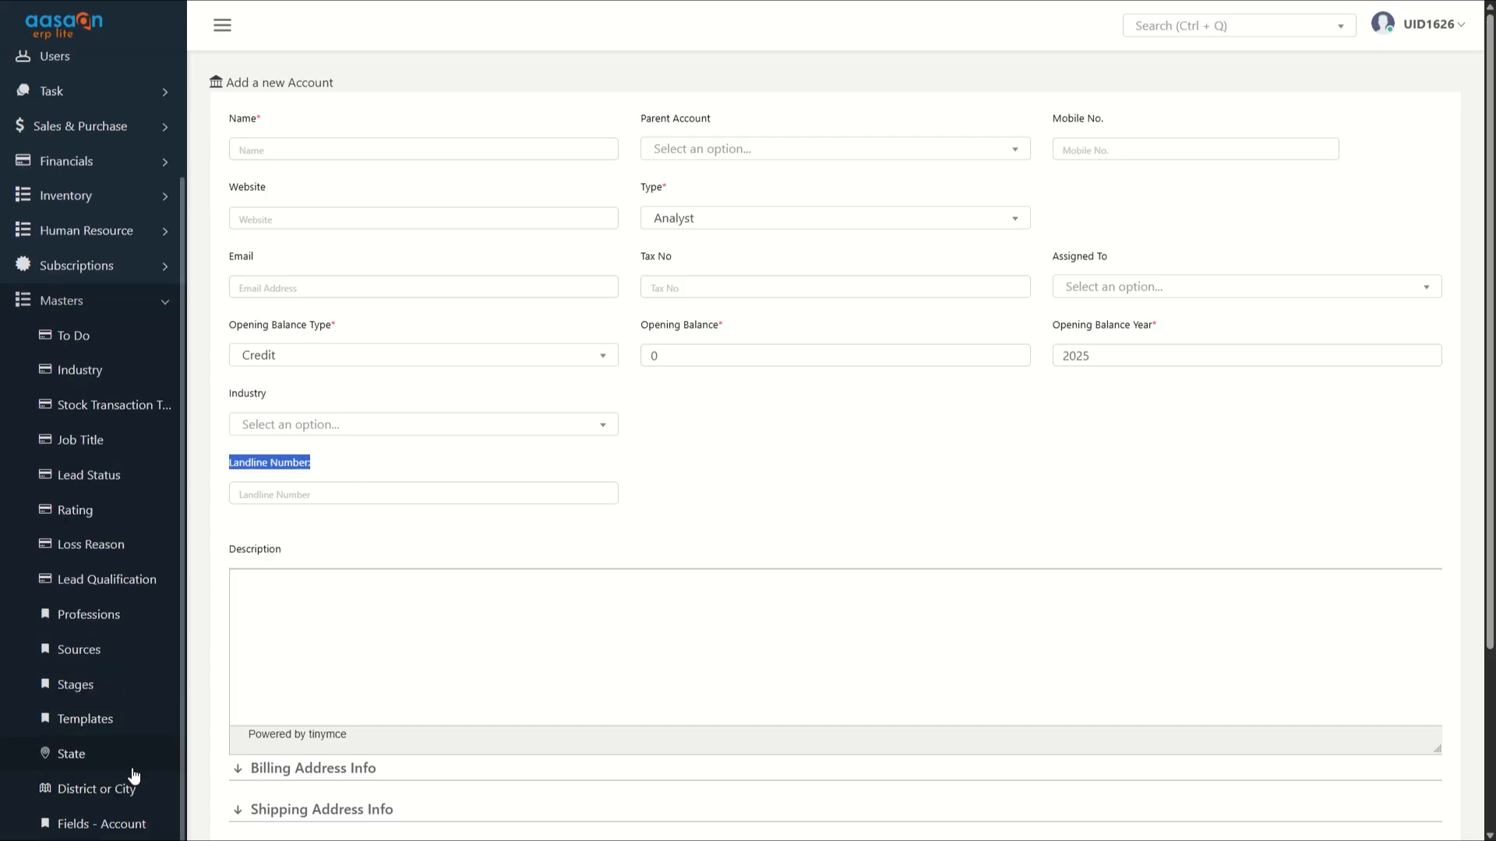
{"action": "scroll", "coordinate": [129, 623], "scroll_direction": "up", "scroll_amount": 4}
{"action": "left_click", "coordinate": [139, 453]}
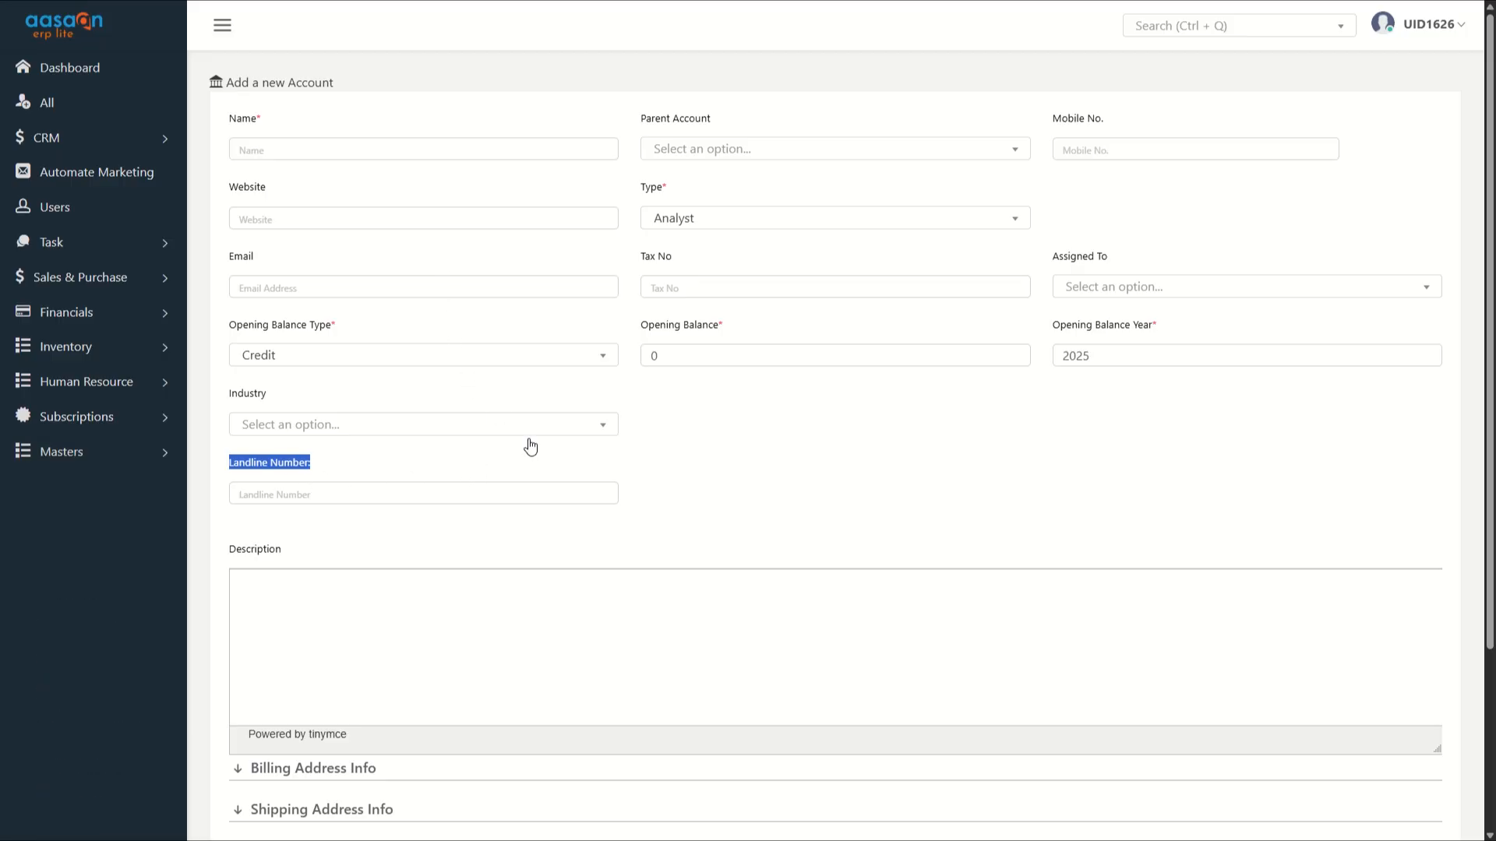
{"action": "left_click", "coordinate": [696, 475]}
Go back to the CRM accounts list and start a new account
{"action": "left_click", "coordinate": [109, 139]}
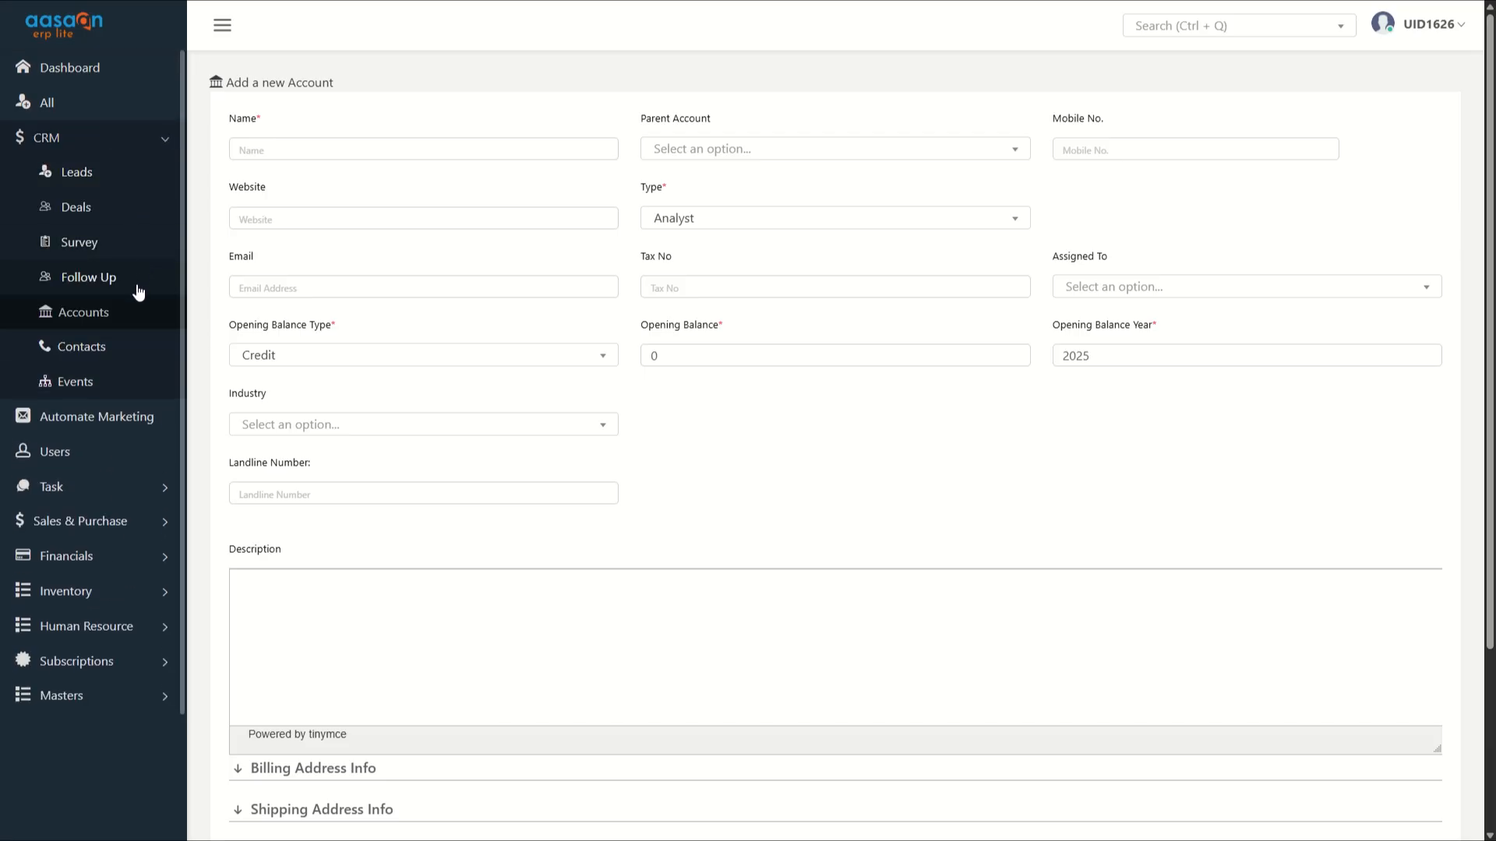
{"action": "left_click", "coordinate": [123, 315]}
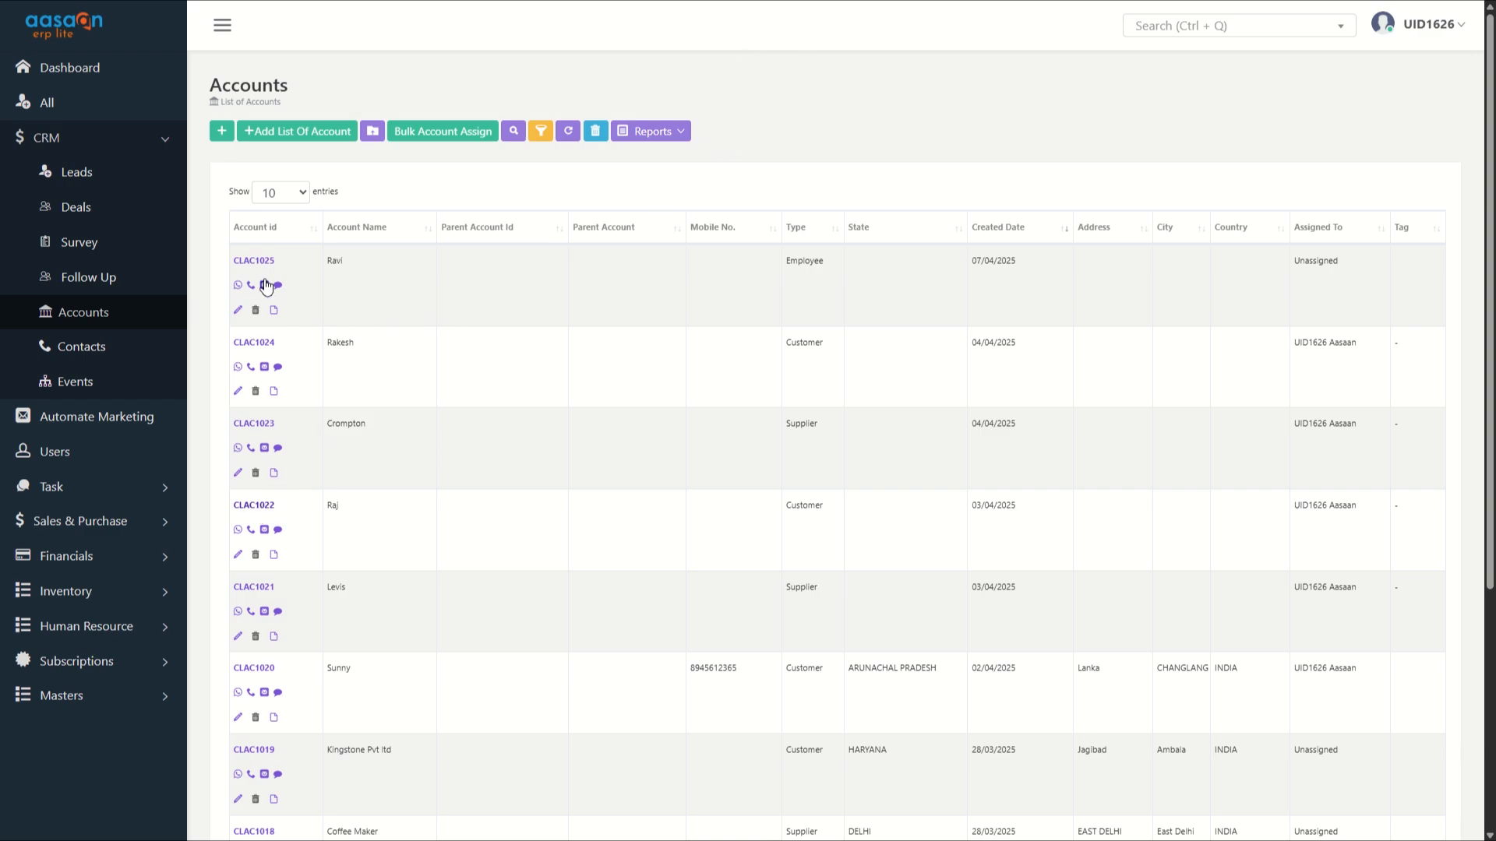
{"action": "left_click", "coordinate": [222, 131]}
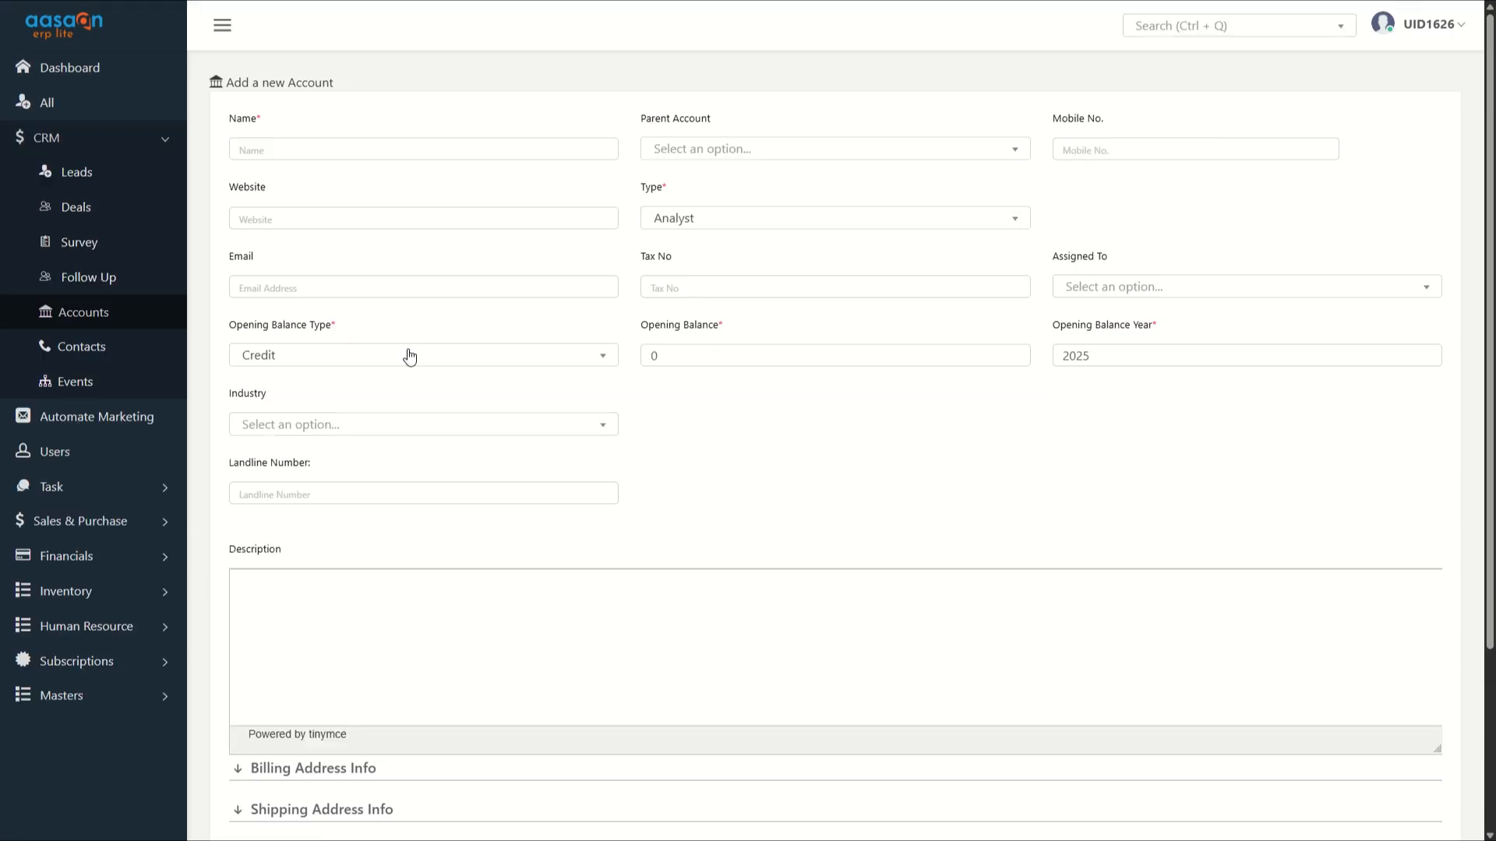